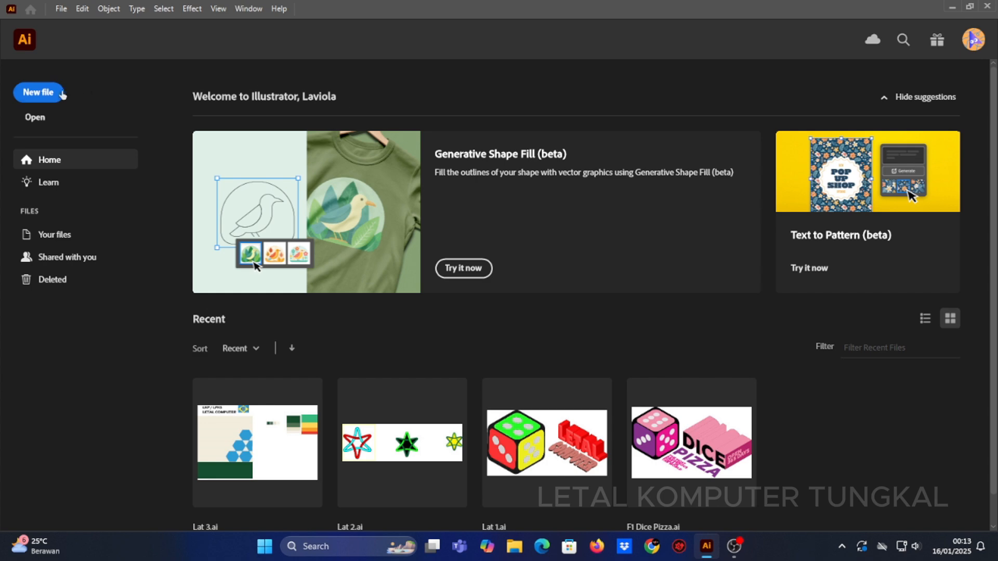
Step: Create a new portrait document 375 mm wide and 500 mm high with one artboard in CMYK Color
{"action": "left_click", "coordinate": [51, 93]}
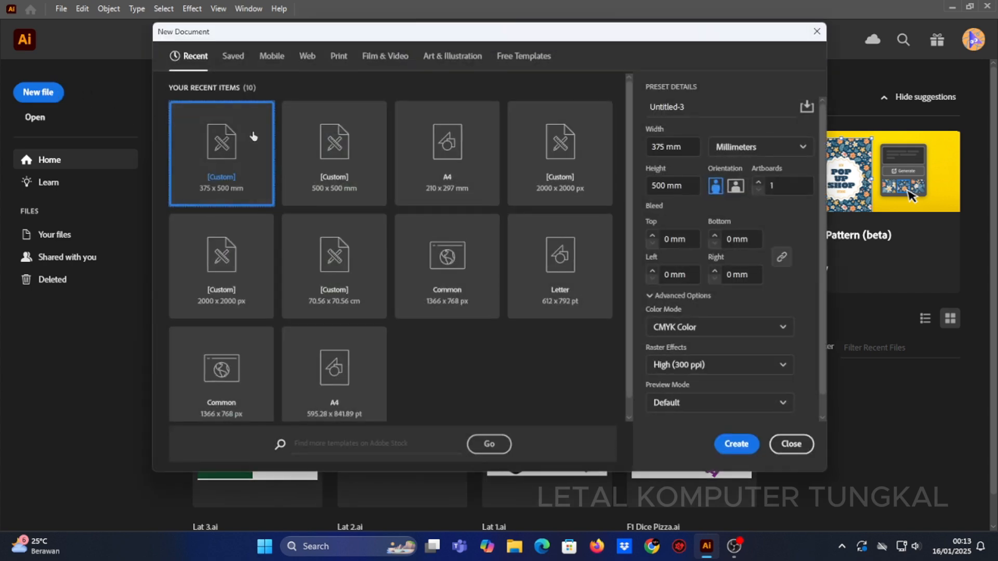
{"action": "left_click", "coordinate": [691, 147]}
{"action": "type", "text": "37"}
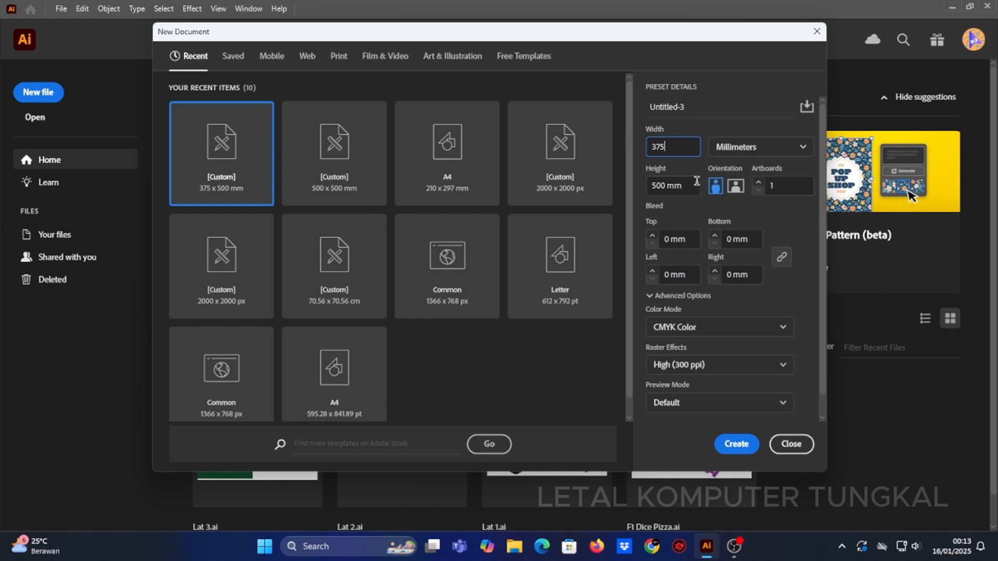
{"action": "key", "text": "Tab"}
{"action": "type", "text": "5"}
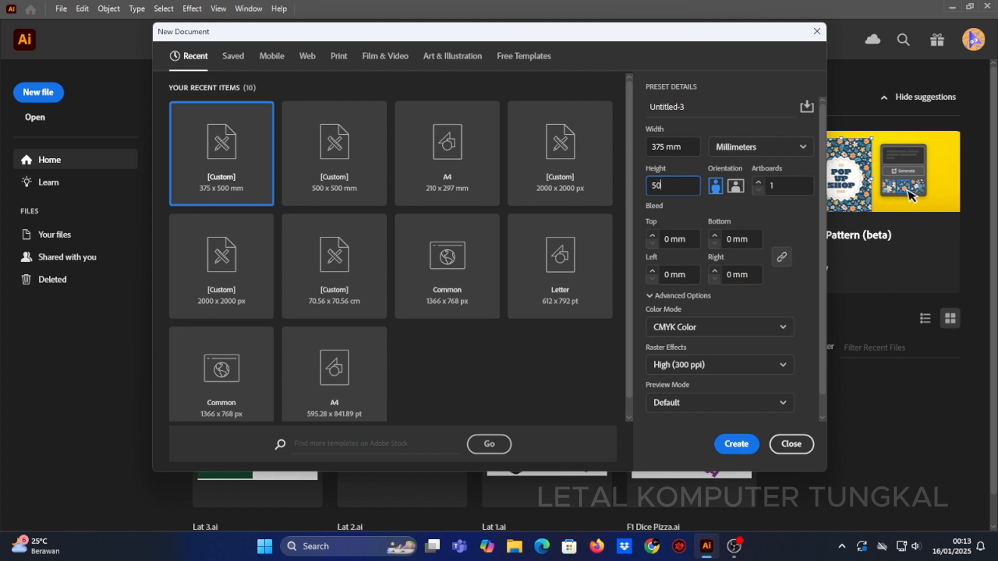
{"action": "key", "text": "Tab"}
{"action": "left_click", "coordinate": [780, 185]}
{"action": "left_click", "coordinate": [736, 443]}
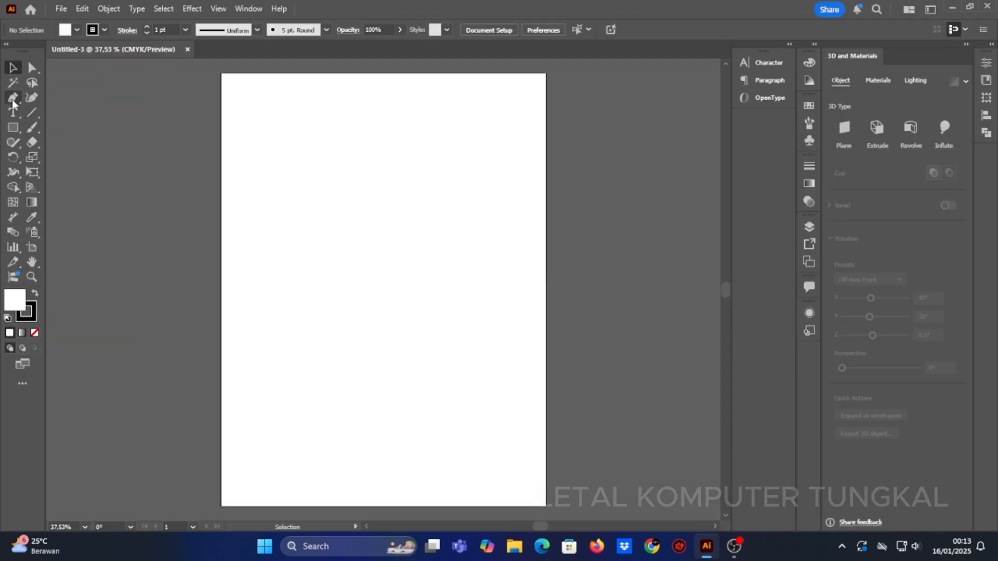
Step: Draw a circle about 138 mm in diameter on the upper half of the artboard and move it towards the artboard's centre line
{"action": "left_click", "coordinate": [14, 129]}
{"action": "left_click_drag", "start_coordinate": [15, 131], "coordinate": [56, 157]}
{"action": "left_click_drag", "start_coordinate": [332, 197], "coordinate": [392, 256]}
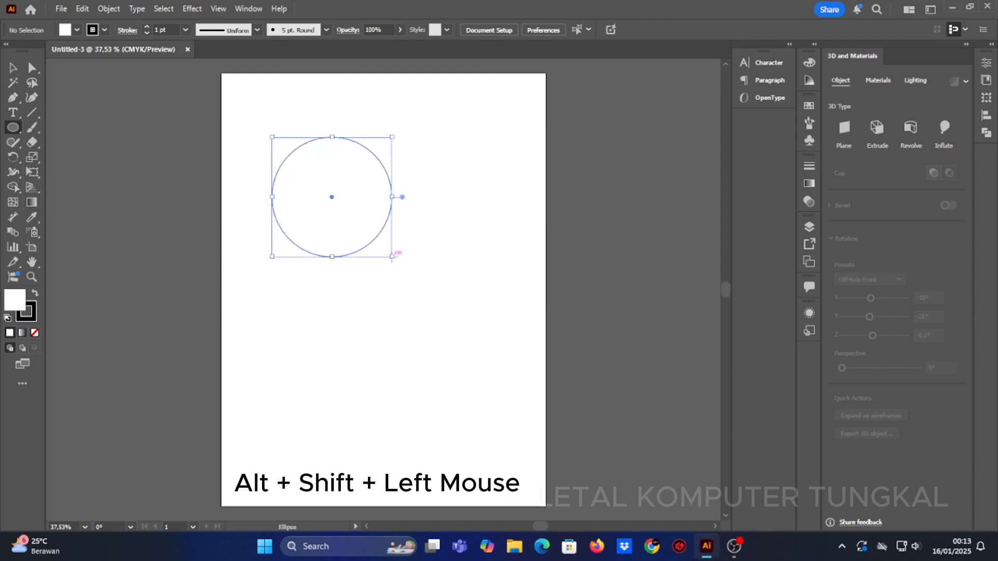
{"action": "left_click", "coordinate": [14, 67]}
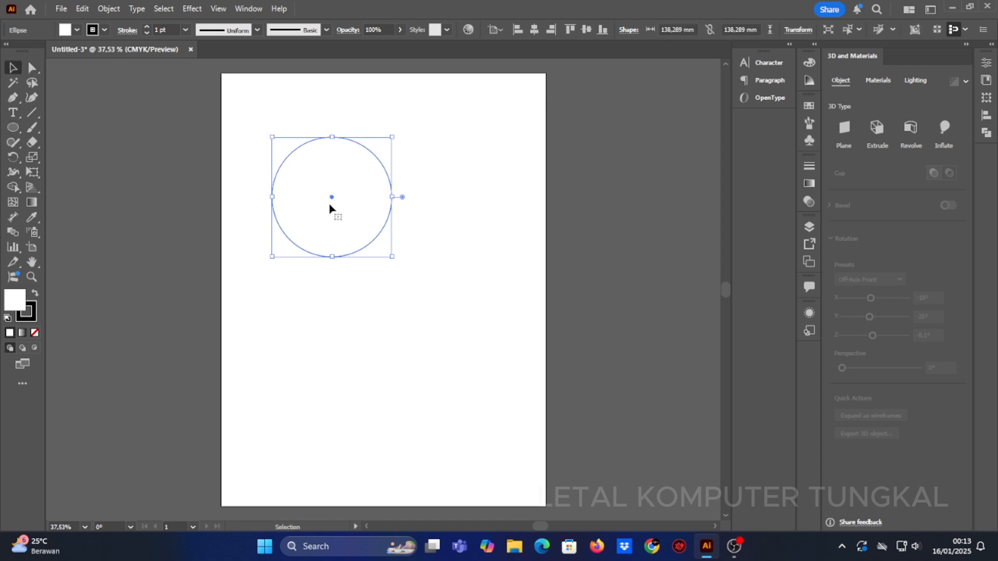
{"action": "left_click_drag", "start_coordinate": [329, 208], "coordinate": [367, 230]}
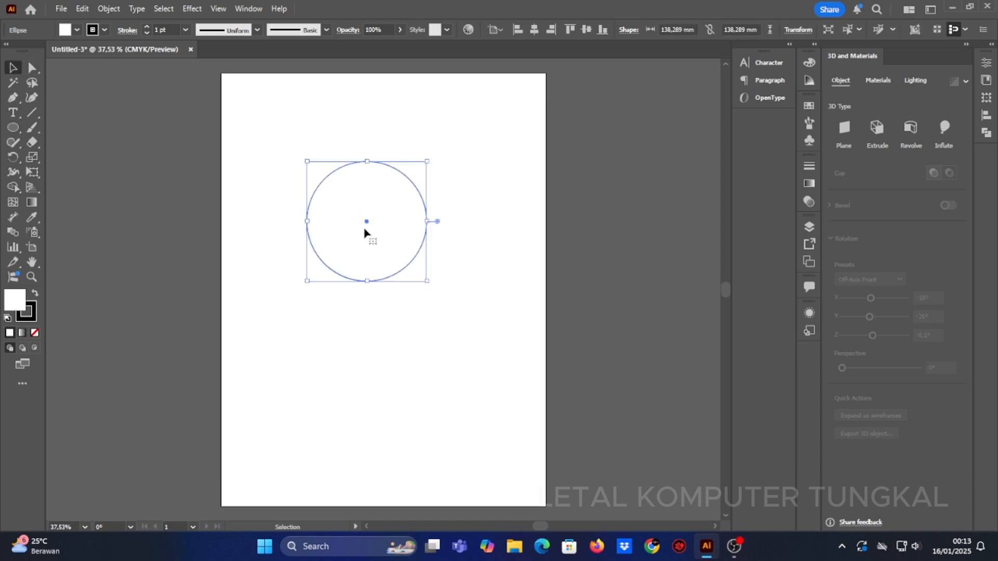
Step: Draw a wide, flat horizontal rectangle inside the circle, slightly above its centre
{"action": "key", "text": "ctrl+equal"}
{"action": "key", "text": "ctrl+equal"}
{"action": "scroll", "coordinate": [377, 234], "scroll_direction": "up", "scroll_amount": 1, "text": "alt"}
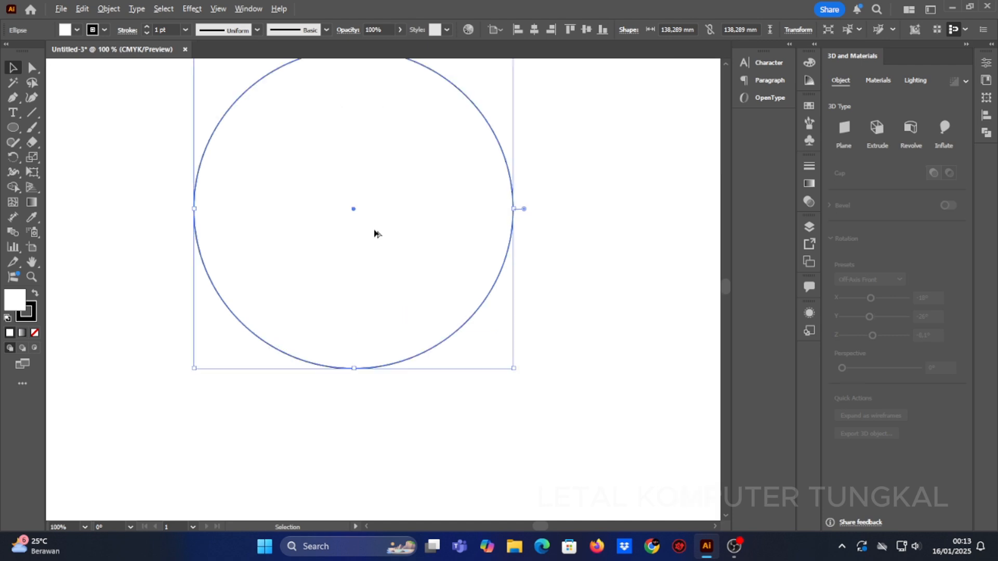
{"action": "scroll", "coordinate": [377, 232], "scroll_direction": "up", "scroll_amount": 1}
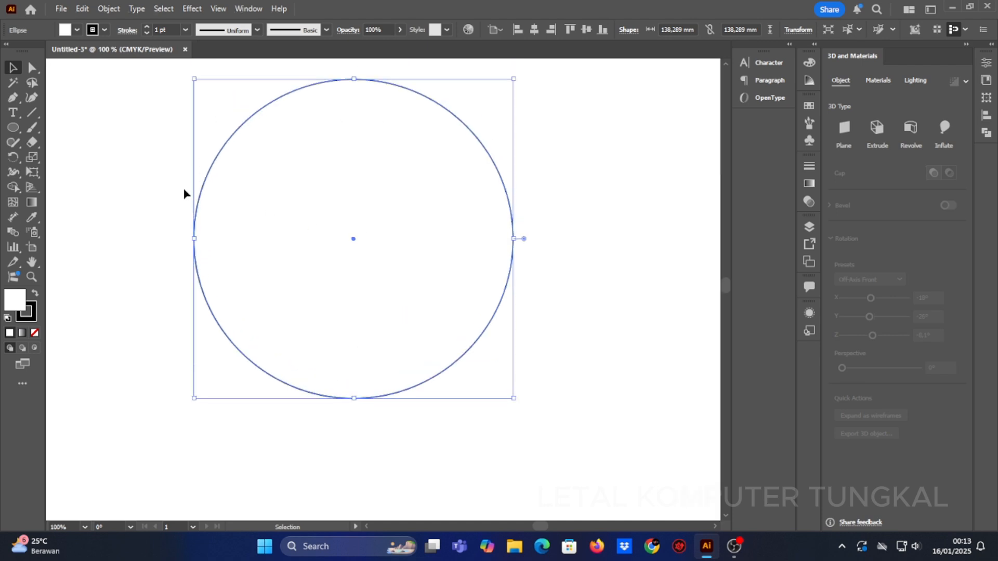
{"action": "left_click_drag", "start_coordinate": [16, 127], "coordinate": [68, 127]}
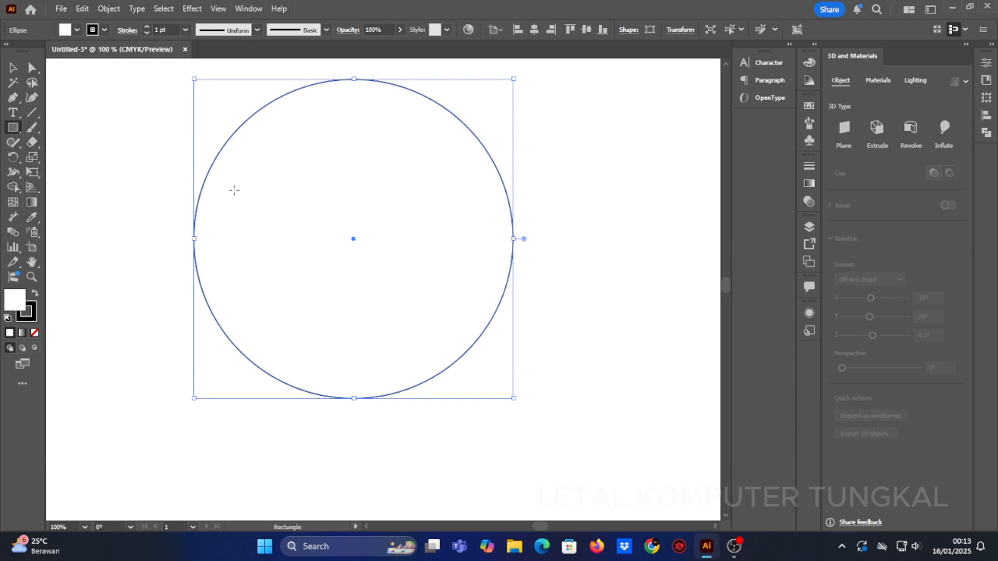
{"action": "left_click_drag", "start_coordinate": [235, 186], "coordinate": [479, 249]}
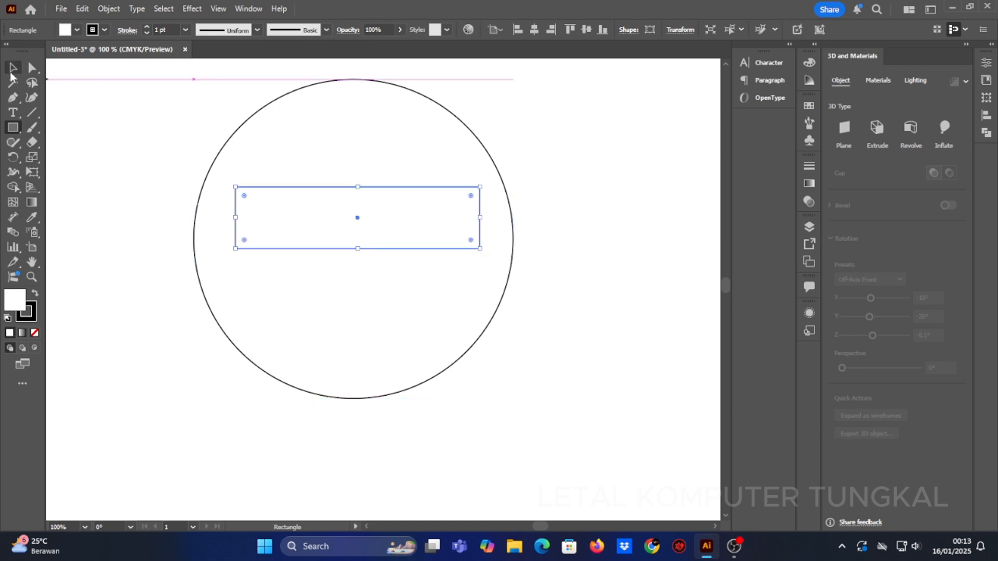
Step: Fill the circle with CMYK Red and remove its stroke
{"action": "key", "text": "v"}
{"action": "left_click", "coordinate": [454, 111]}
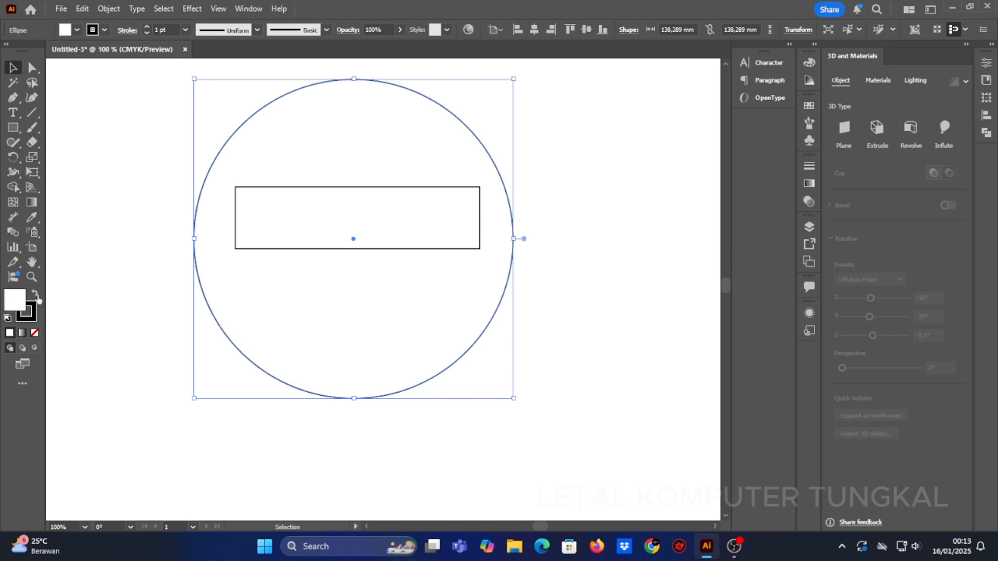
{"action": "left_click", "coordinate": [807, 107]}
{"action": "left_click", "coordinate": [690, 140]}
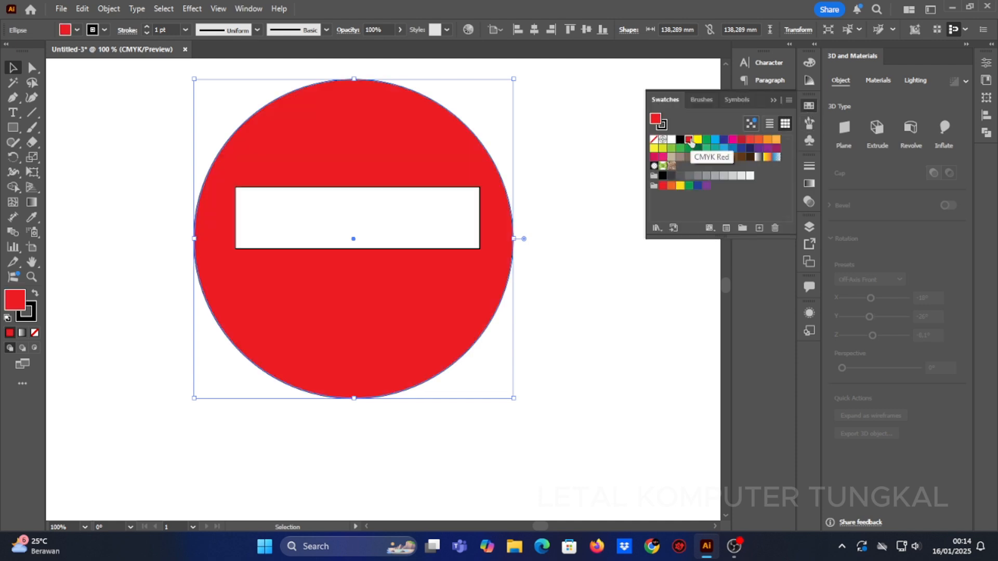
{"action": "left_click", "coordinate": [654, 141]}
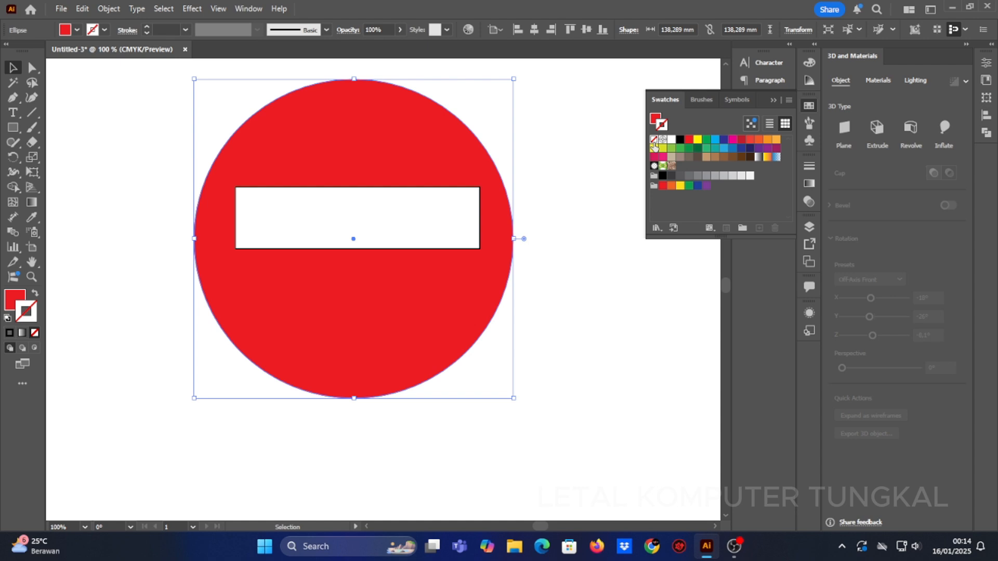
Step: Align the white rectangle and the red circle to each other's centres, horizontally and vertically
{"action": "left_click", "coordinate": [455, 220]}
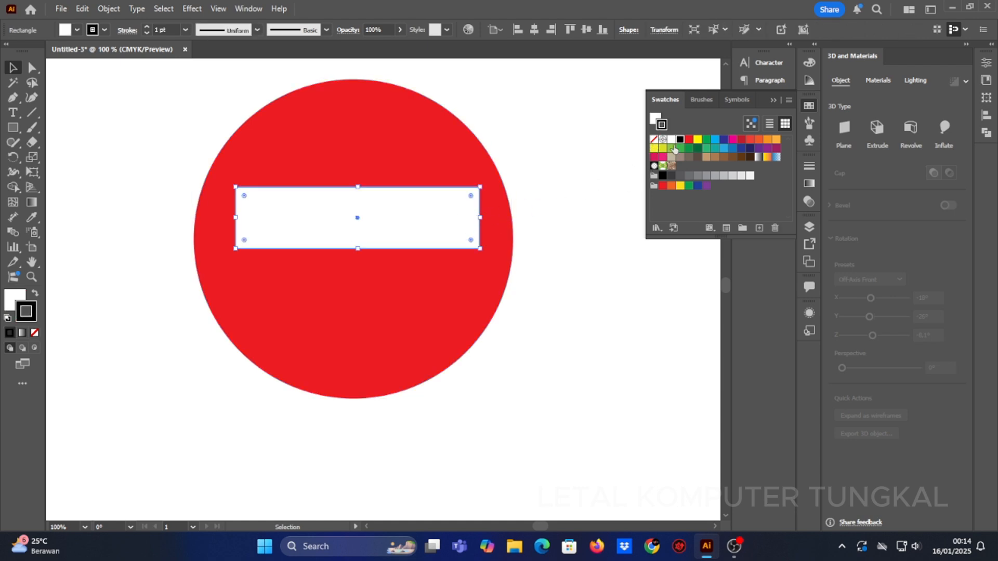
{"action": "key", "text": "x"}
{"action": "left_click", "coordinate": [774, 99]}
{"action": "left_click_drag", "start_coordinate": [136, 77], "coordinate": [587, 430]}
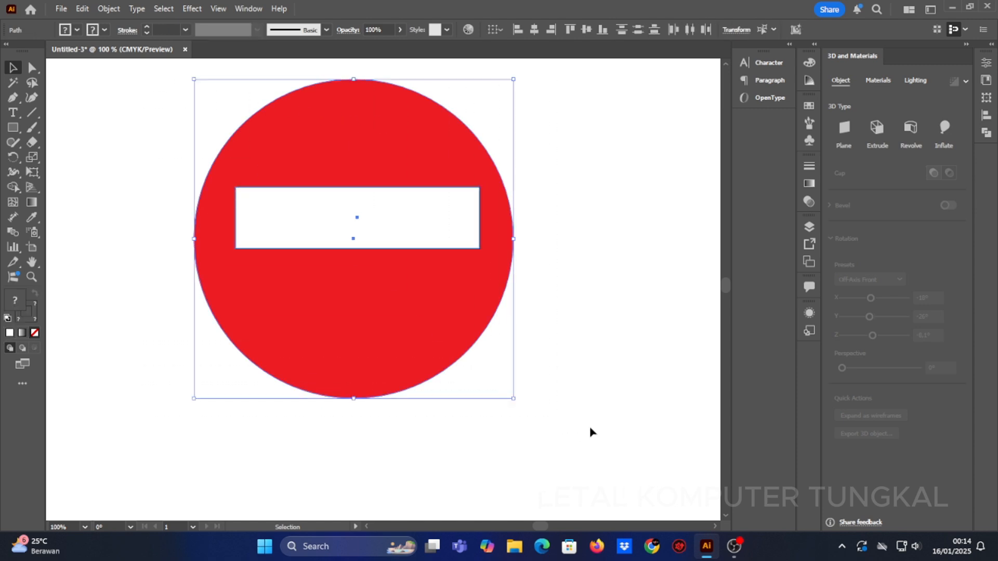
{"action": "left_click", "coordinate": [534, 31]}
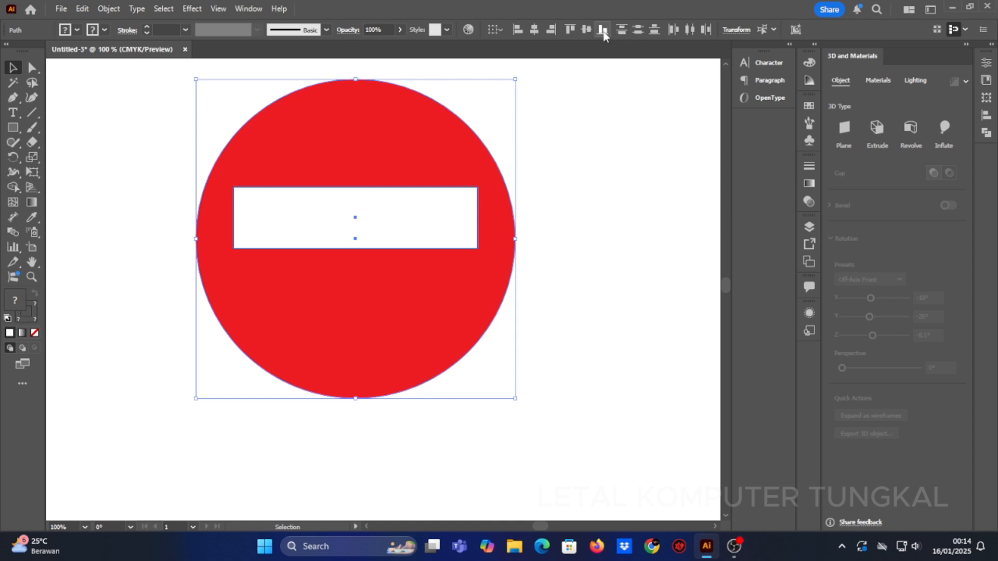
{"action": "left_click", "coordinate": [585, 30]}
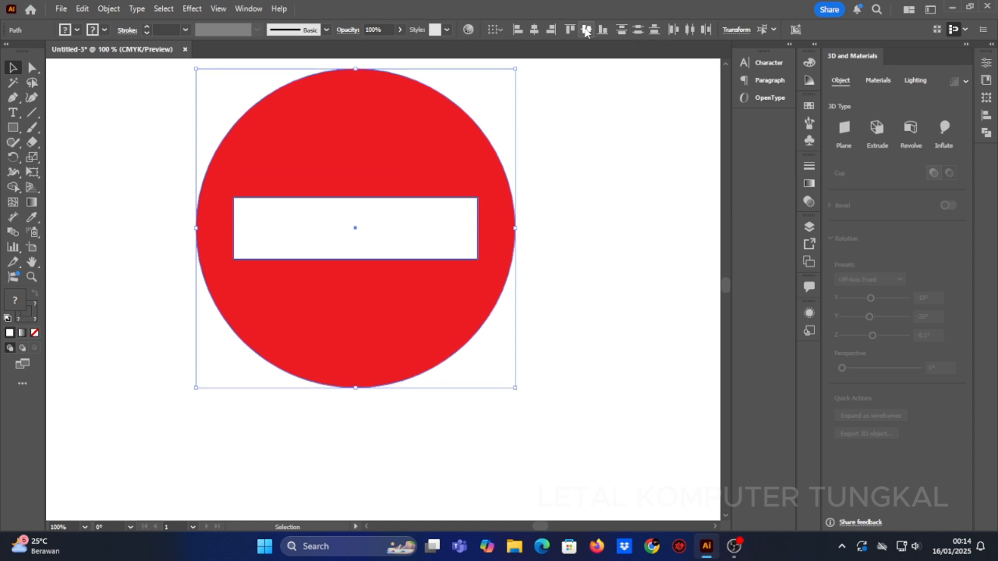
{"action": "left_click", "coordinate": [564, 141]}
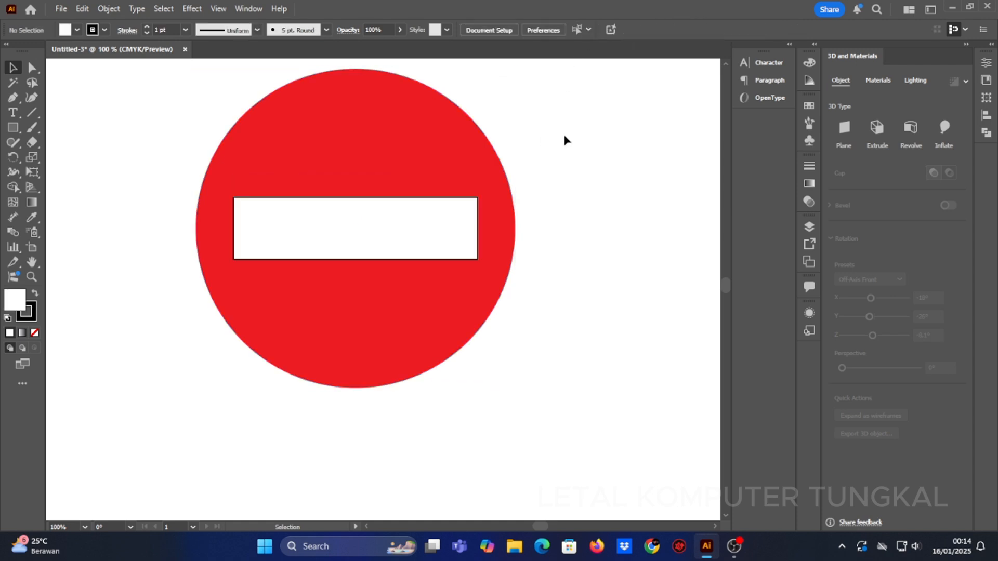
Step: Duplicate the white rectangle straight down below the red circle and fill the copy with black
{"action": "left_click", "coordinate": [454, 255]}
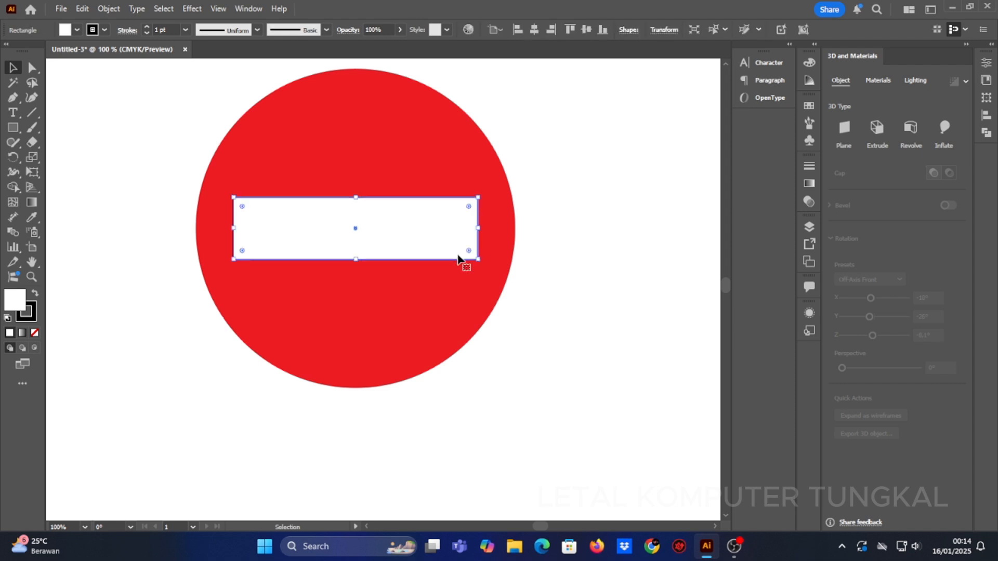
{"action": "scroll", "coordinate": [470, 265], "scroll_direction": "down", "scroll_amount": 1}
{"action": "scroll", "coordinate": [470, 265], "scroll_direction": "down", "scroll_amount": 2}
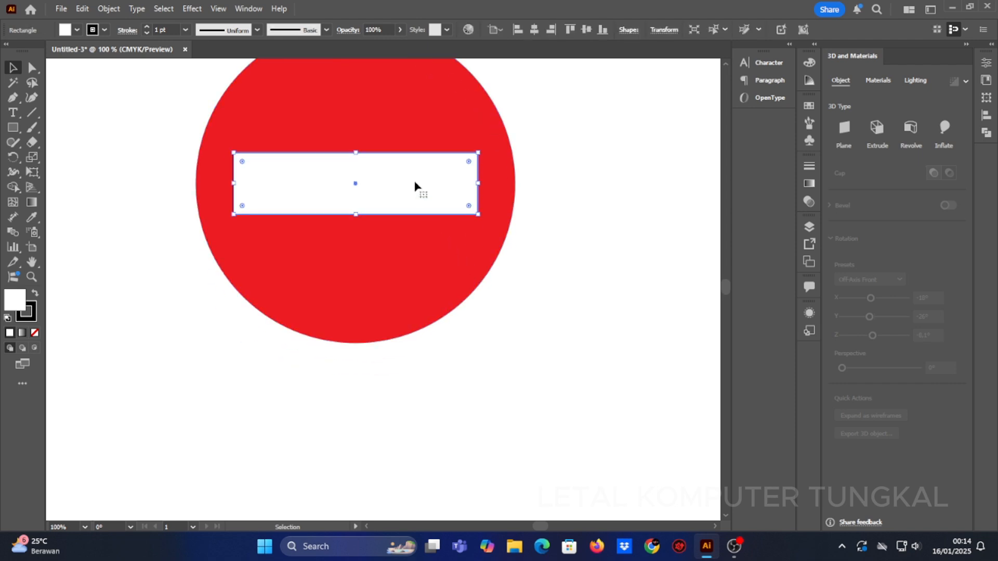
{"action": "left_click_drag", "start_coordinate": [412, 182], "coordinate": [412, 454]}
{"action": "scroll", "coordinate": [448, 408], "scroll_direction": "down", "scroll_amount": 5}
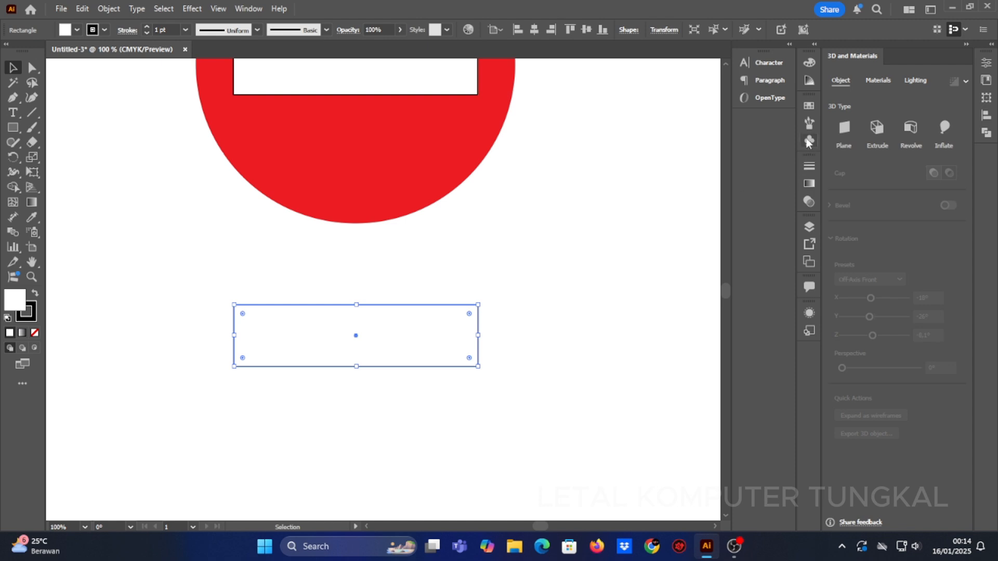
{"action": "left_click", "coordinate": [809, 106]}
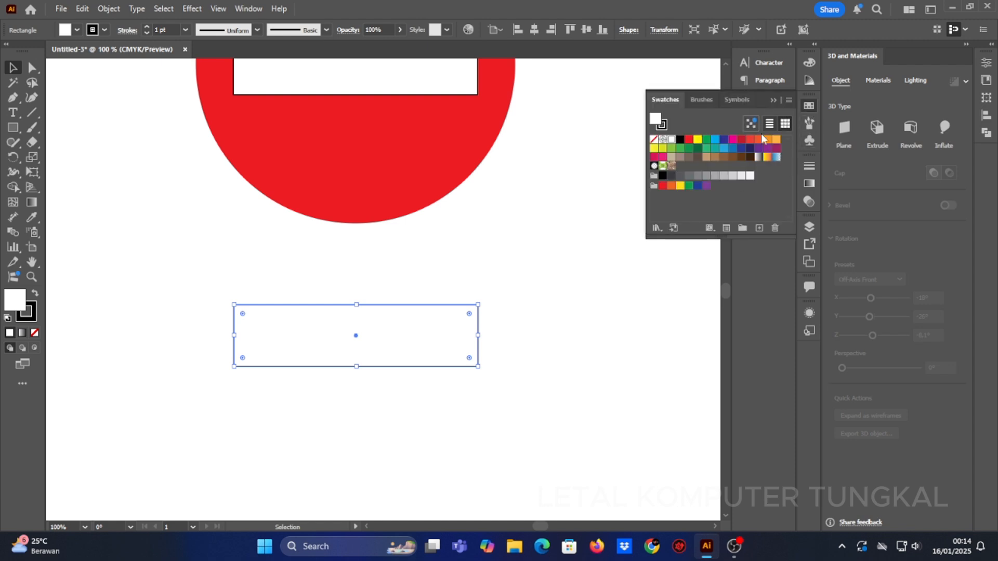
{"action": "left_click", "coordinate": [680, 140]}
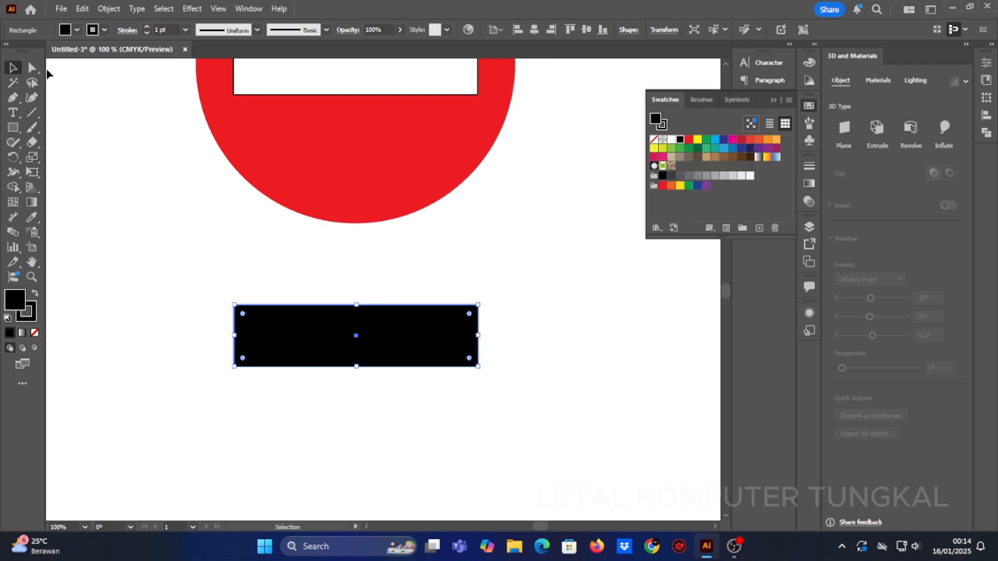
Step: Round all four corners of the black rectangle slightly and stretch its top edge up a little
{"action": "left_click", "coordinate": [32, 68]}
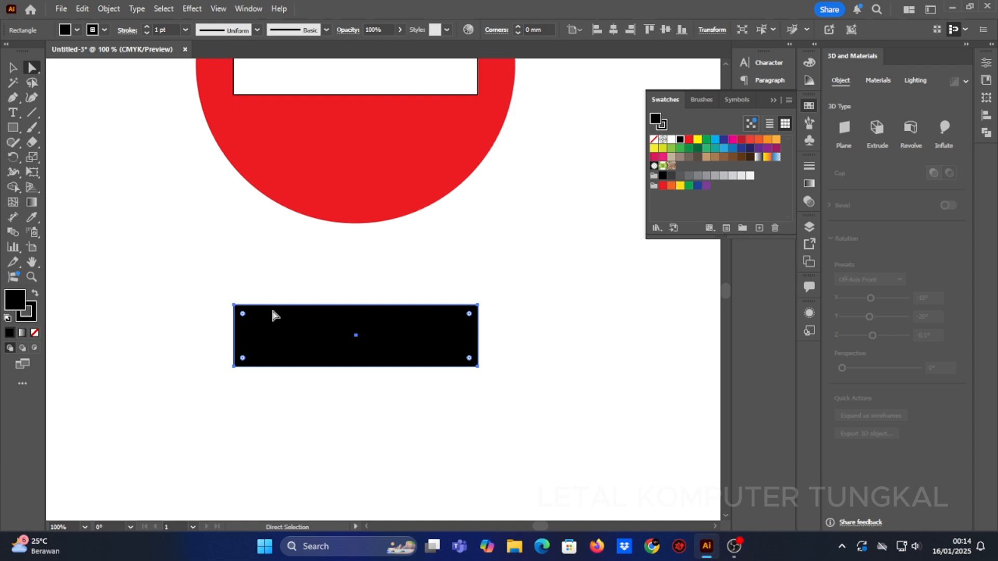
{"action": "scroll", "coordinate": [291, 321], "scroll_direction": "up", "scroll_amount": 2}
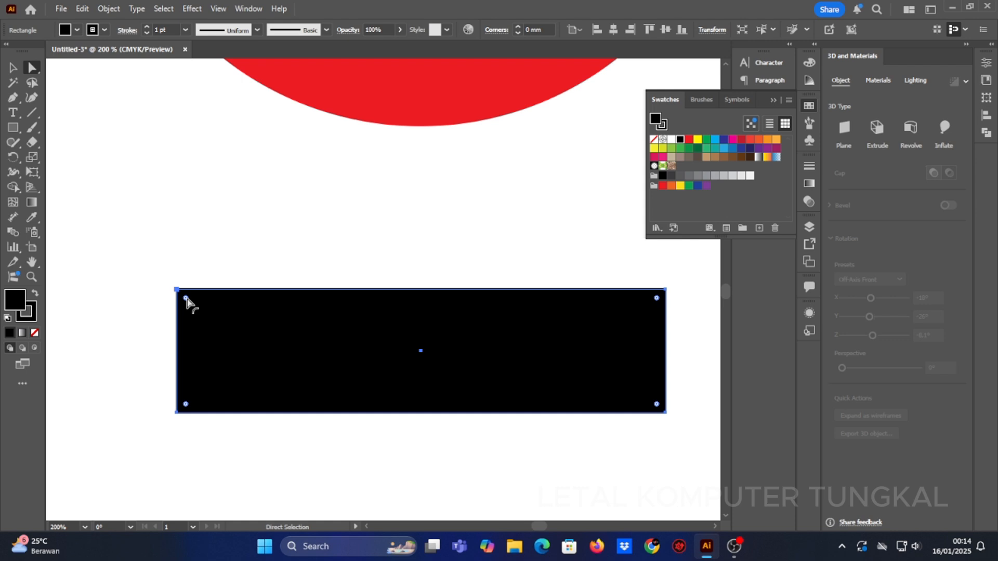
{"action": "left_click_drag", "start_coordinate": [186, 300], "coordinate": [195, 307]}
{"action": "key", "text": "v"}
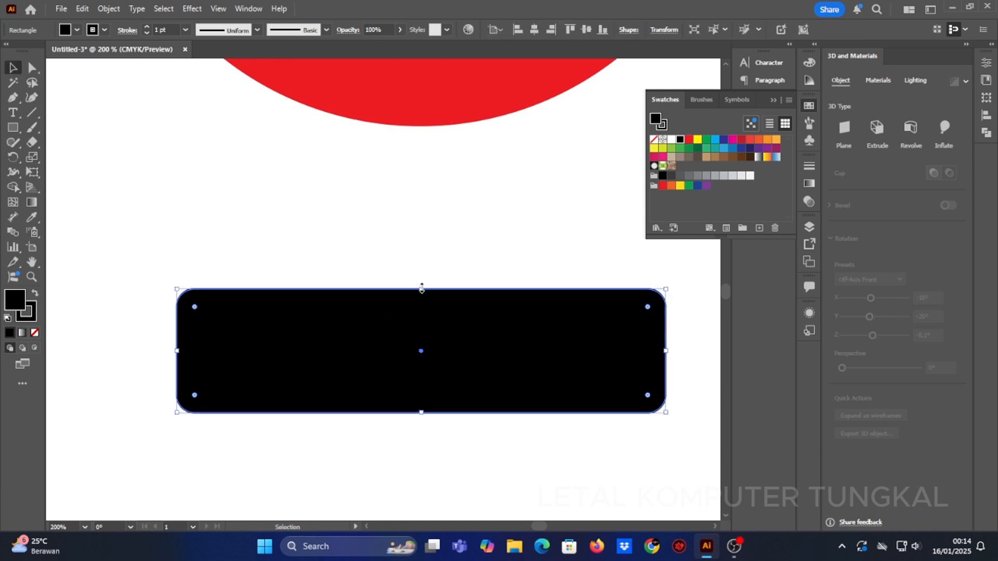
{"action": "left_click_drag", "start_coordinate": [421, 288], "coordinate": [421, 285]}
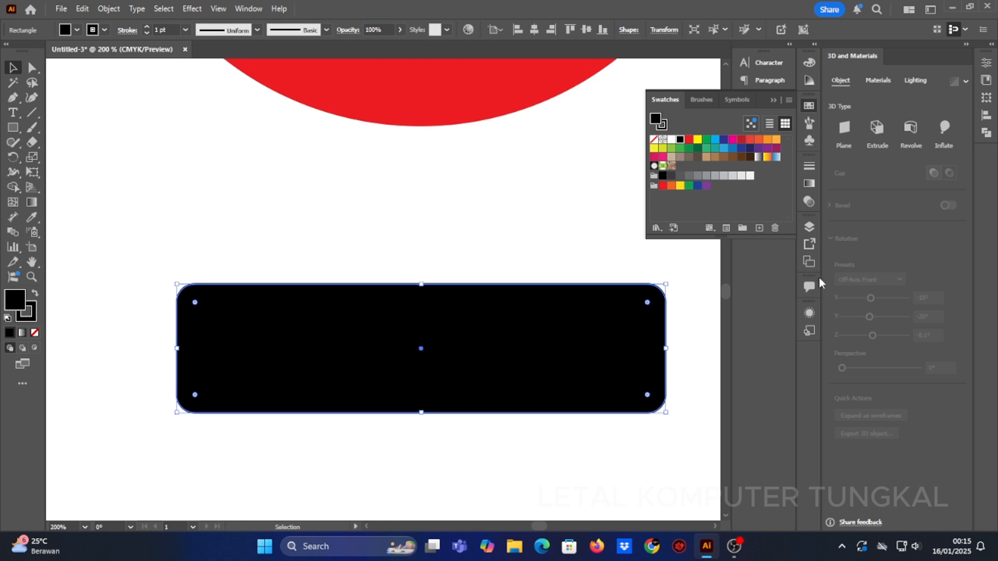
Step: Set the black rounded rectangle's stroke weight to 10 pt in its appearance
{"action": "left_click", "coordinate": [809, 314]}
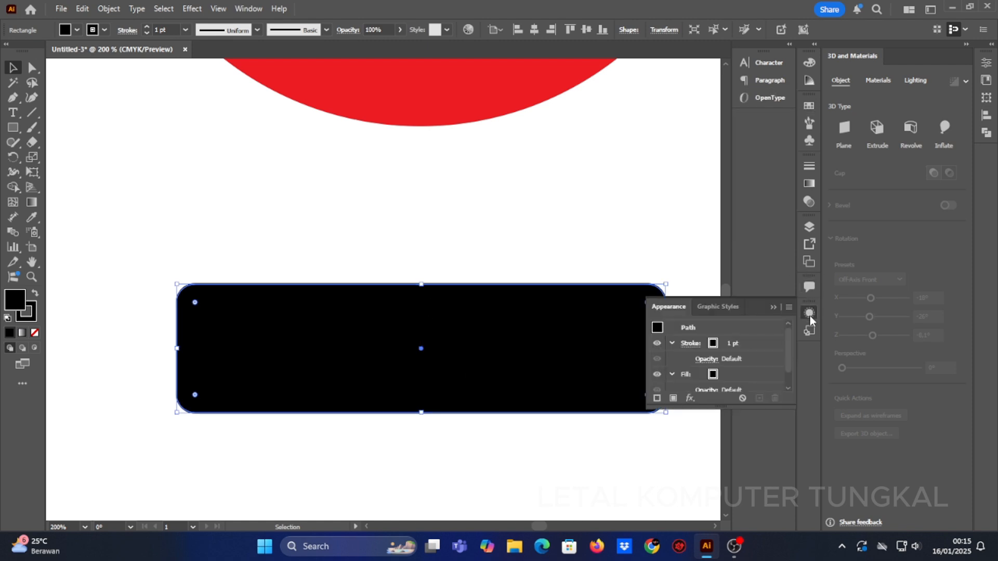
{"action": "left_click", "coordinate": [750, 345]}
{"action": "left_click", "coordinate": [772, 344]}
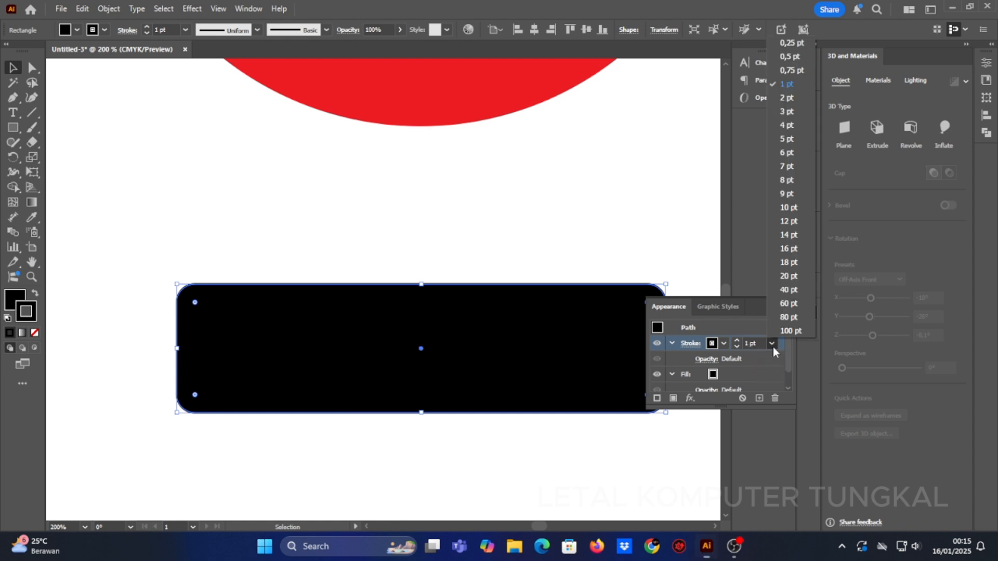
{"action": "left_click", "coordinate": [788, 208]}
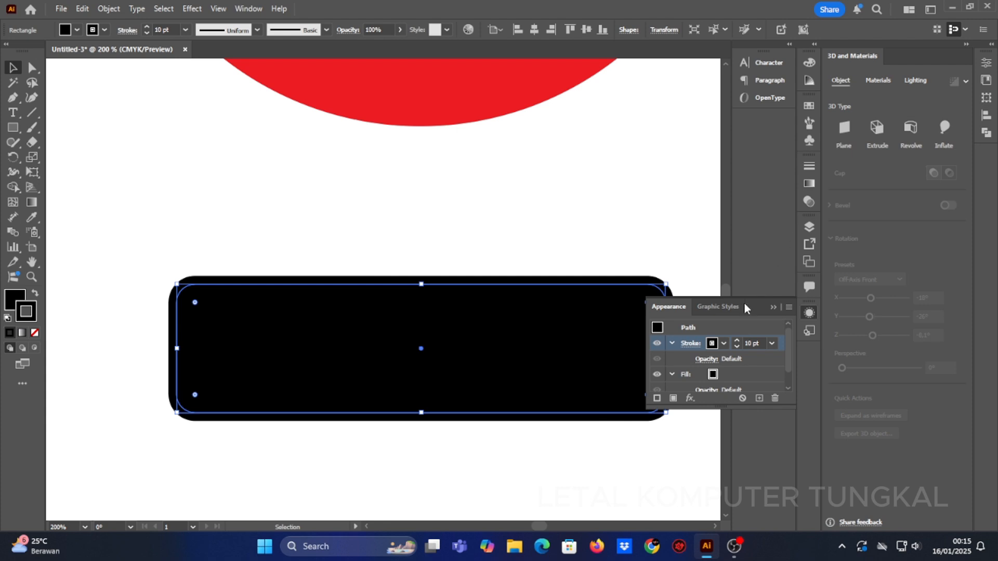
Step: Duplicate the black rectangle's stroke in its appearance and set the upper stroke to 2 pt
{"action": "left_click", "coordinate": [713, 345]}
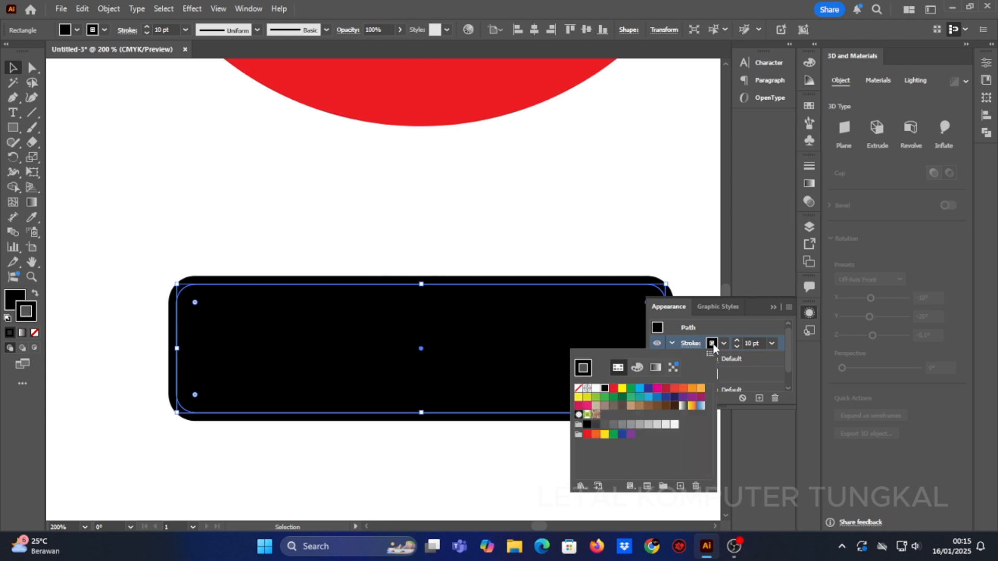
{"action": "left_click", "coordinate": [772, 345]}
{"action": "left_click", "coordinate": [759, 398]}
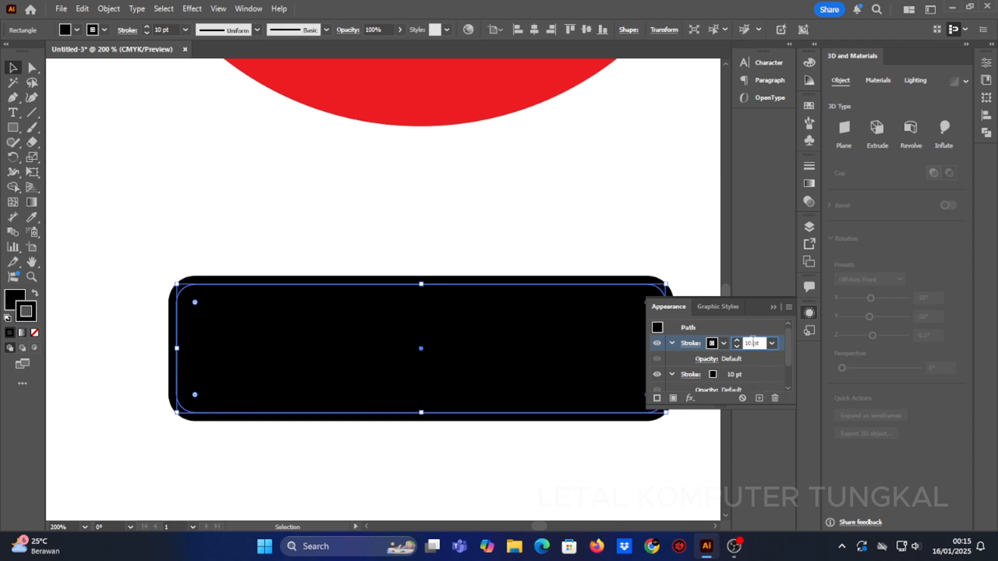
{"action": "left_click", "coordinate": [772, 344]}
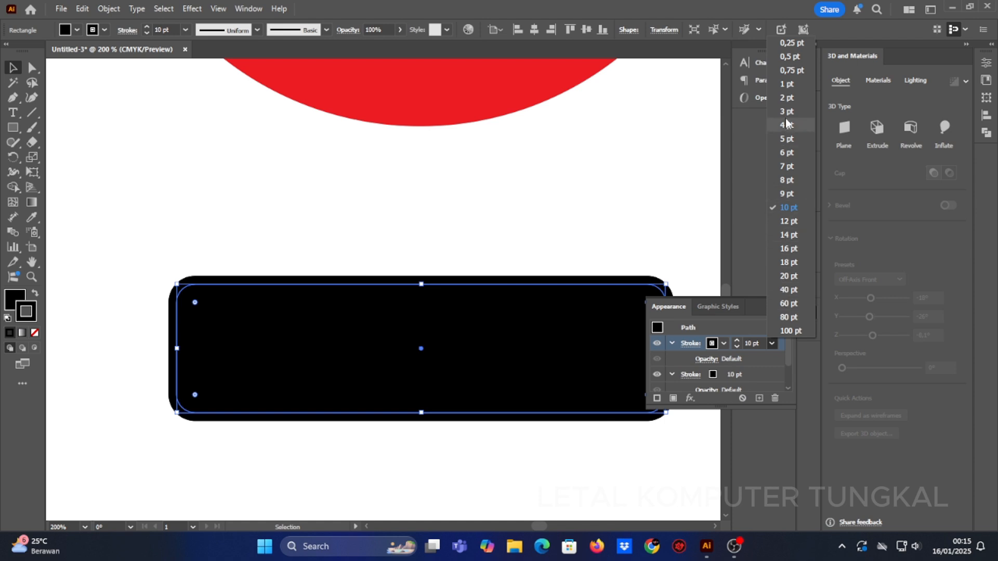
{"action": "left_click", "coordinate": [787, 96]}
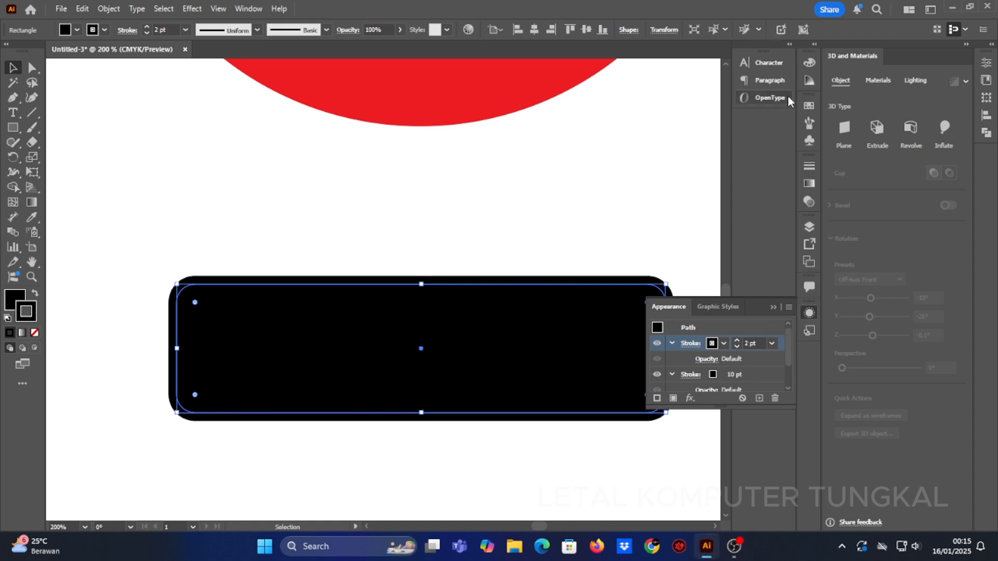
Step: Recolour the black plate's upper 2 pt stroke white in its appearance
{"action": "left_click", "coordinate": [711, 343]}
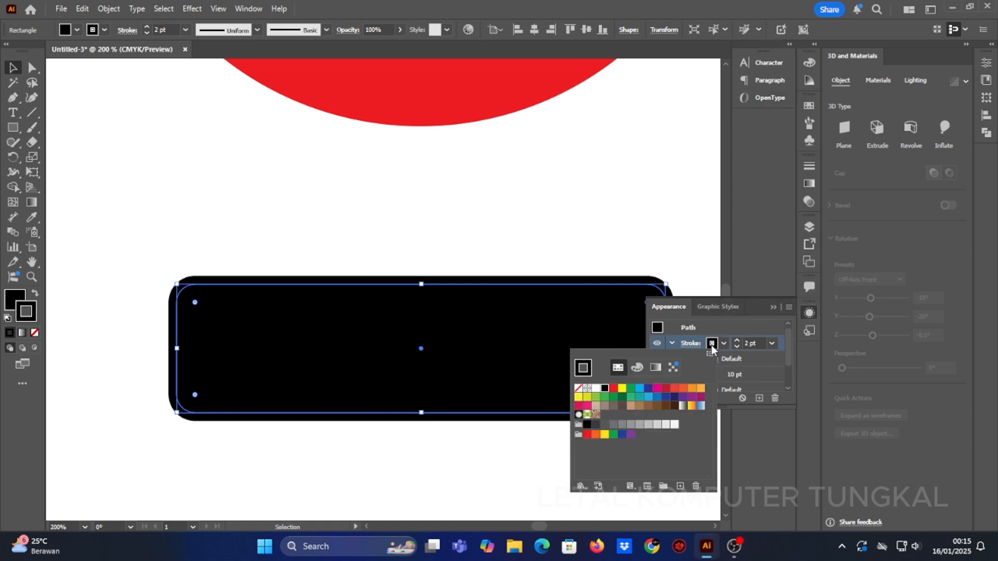
{"action": "left_click", "coordinate": [598, 389]}
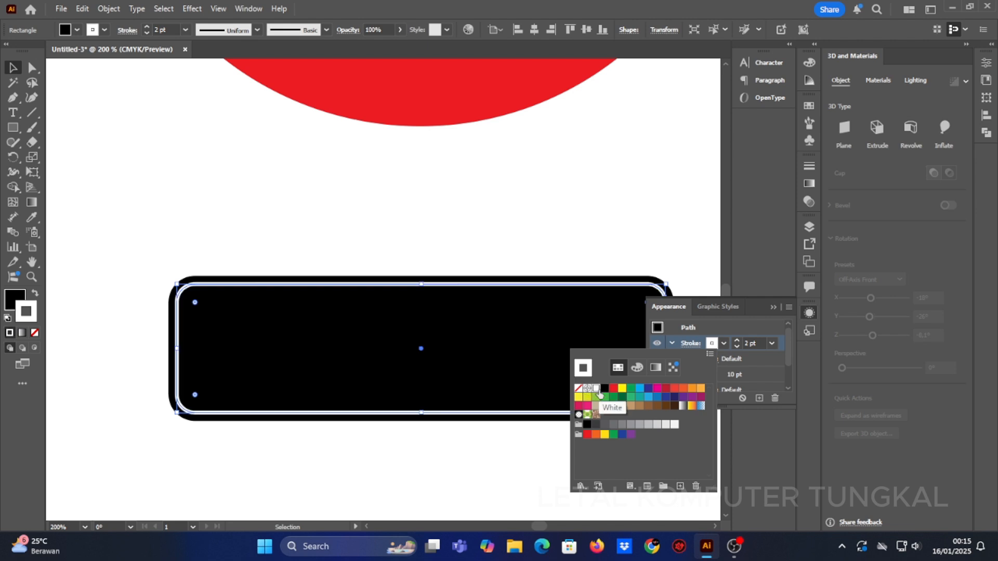
Step: Try a 3 pt weight on the plate's white stroke and set it back to 2 pt
{"action": "left_click", "coordinate": [771, 344]}
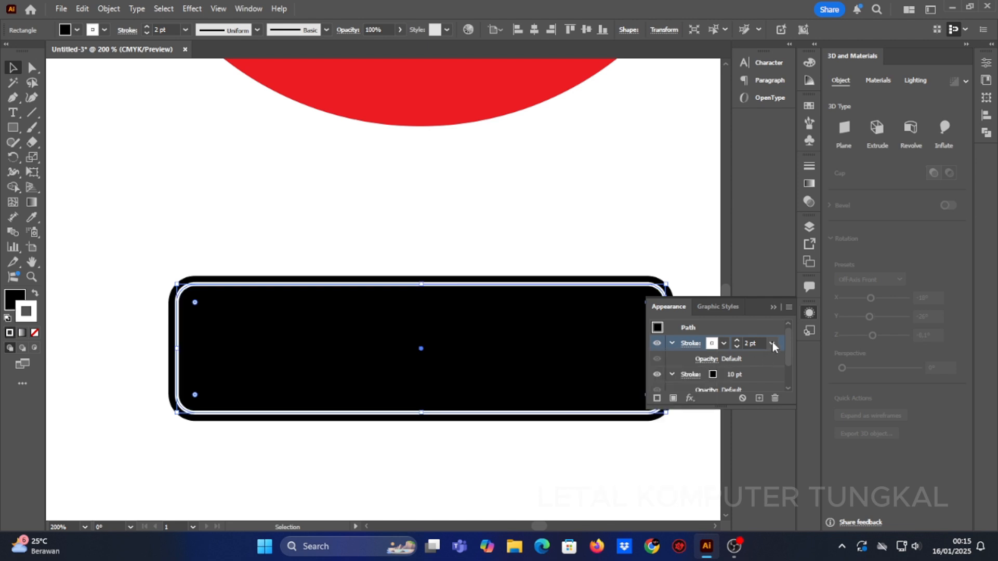
{"action": "left_click", "coordinate": [773, 344]}
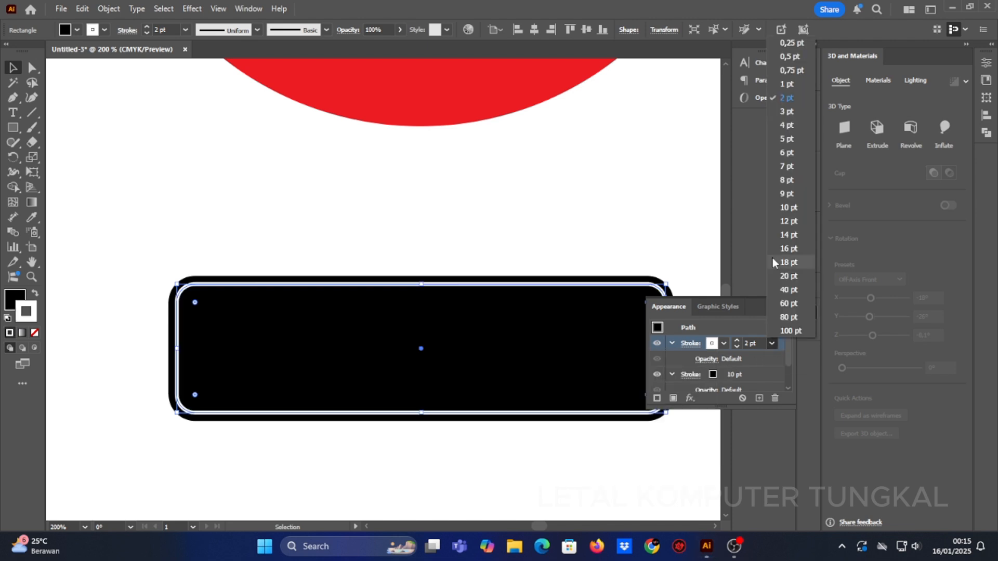
{"action": "left_click", "coordinate": [794, 114]}
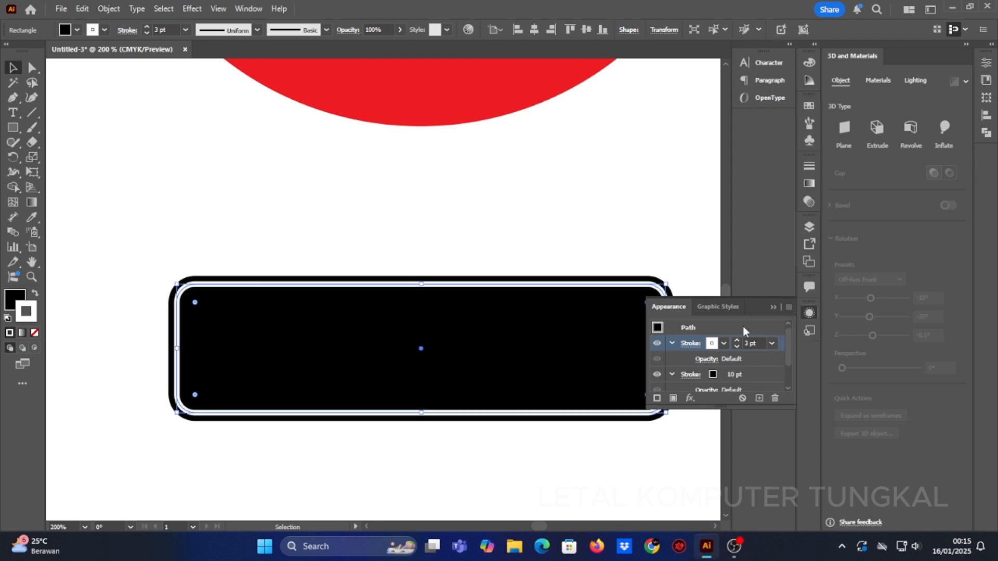
{"action": "left_click", "coordinate": [772, 343]}
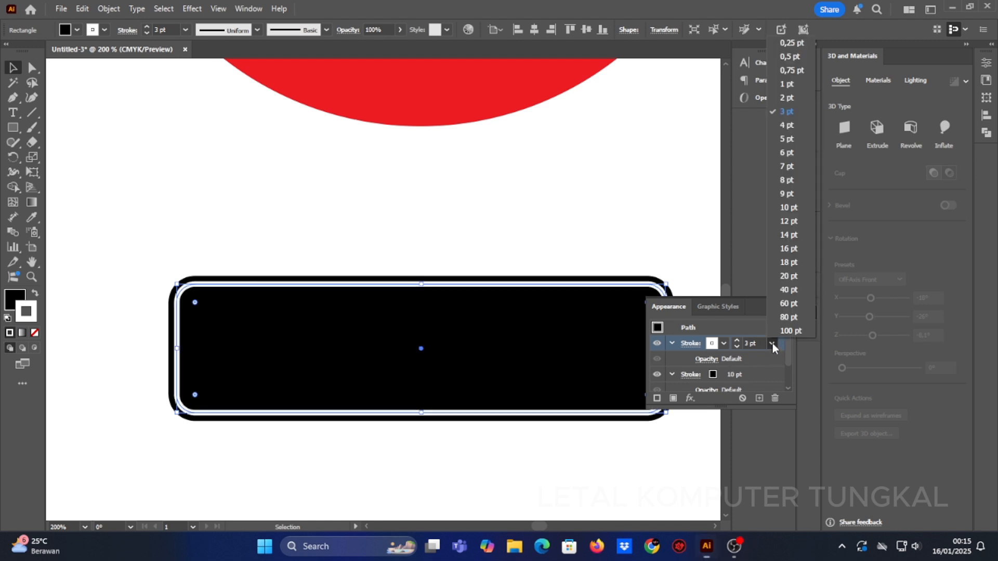
{"action": "left_click", "coordinate": [786, 98]}
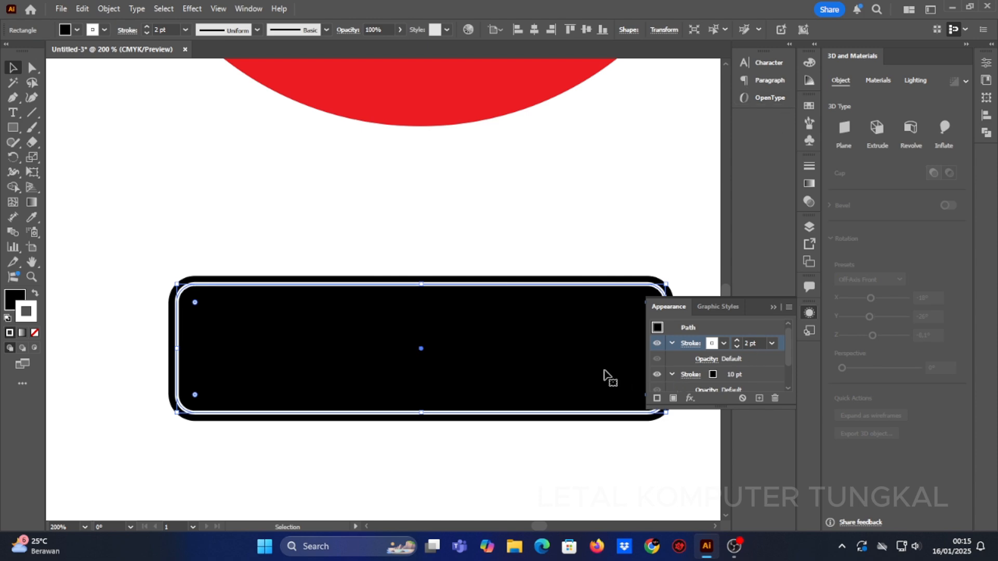
{"action": "left_click", "coordinate": [770, 307]}
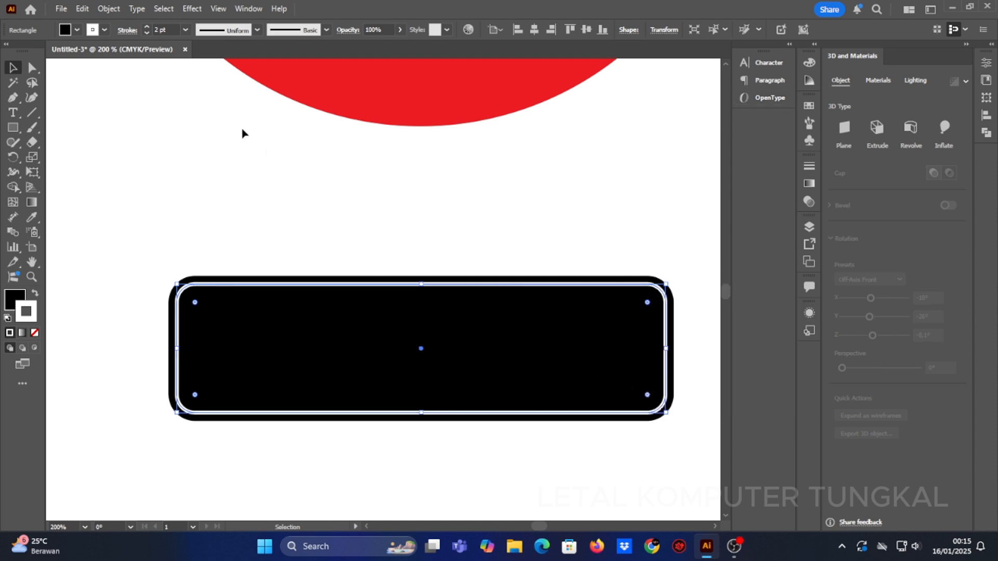
{"action": "left_click", "coordinate": [362, 197]}
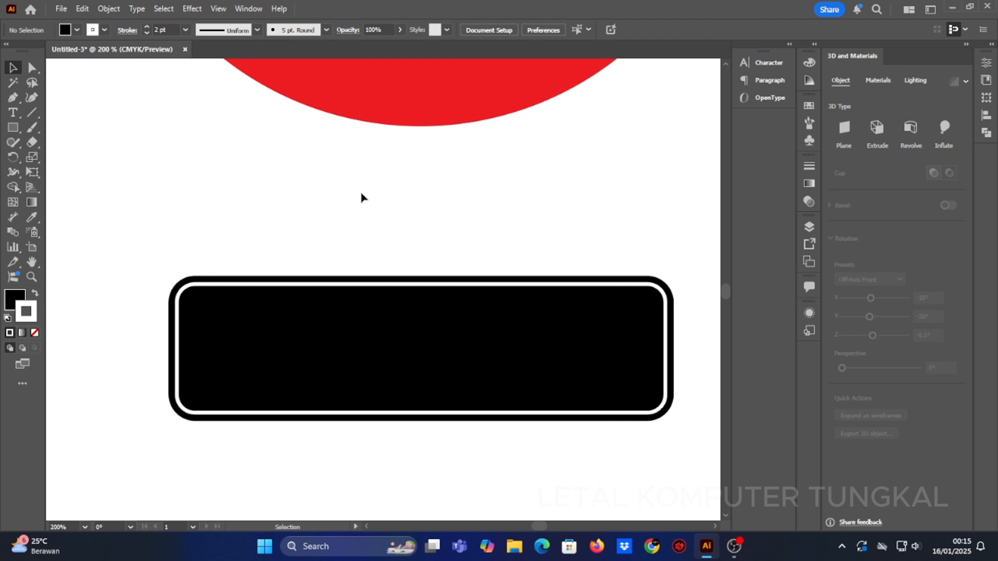
Step: Add the text "ANGKUTAN UMUM" between the red circle and the black plate, broken into two lines after the first word
{"action": "left_click", "coordinate": [13, 112]}
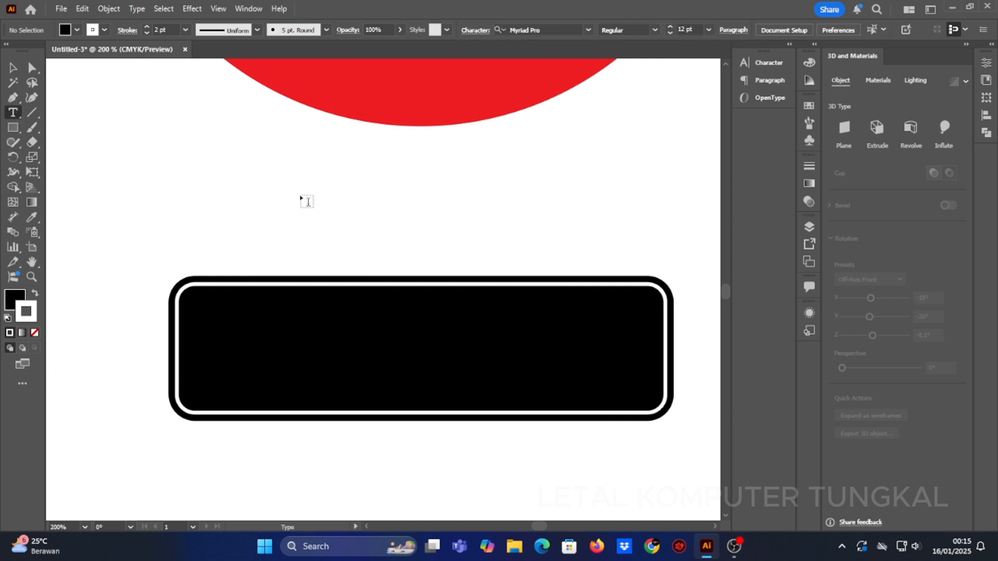
{"action": "left_click", "coordinate": [294, 191]}
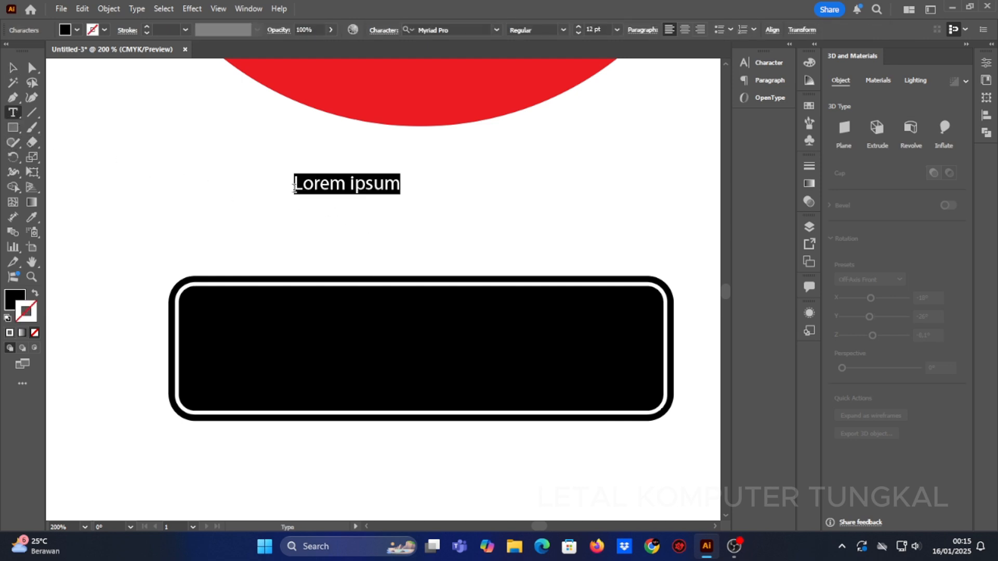
{"action": "type", "text": "ANGKUTA"}
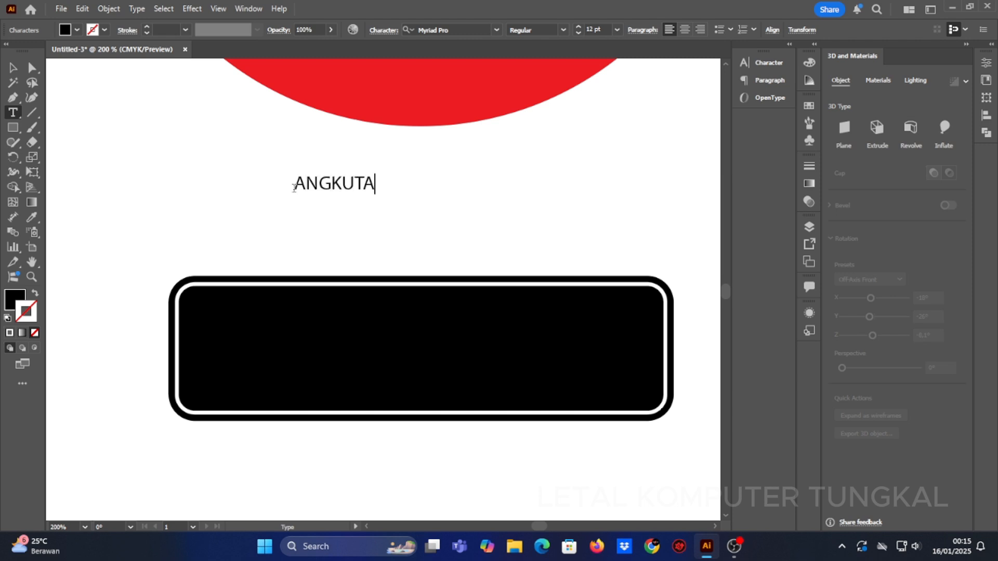
{"action": "type", "text": "N UMUM"}
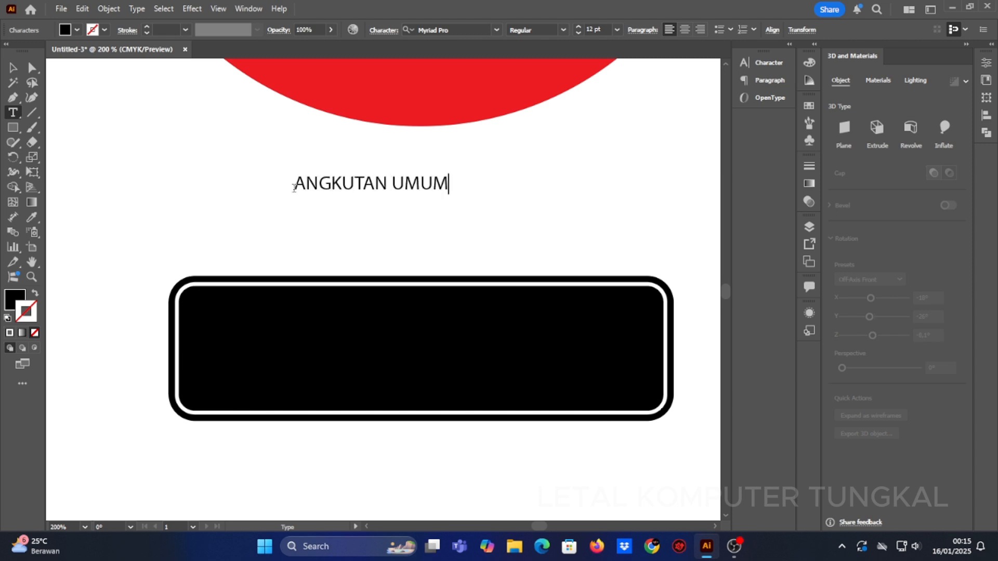
{"action": "left_click", "coordinate": [294, 194], "text": "ctrl"}
{"action": "left_click", "coordinate": [294, 187]}
{"action": "key", "text": "ctrl+Right"}
{"action": "key", "text": "Return"}
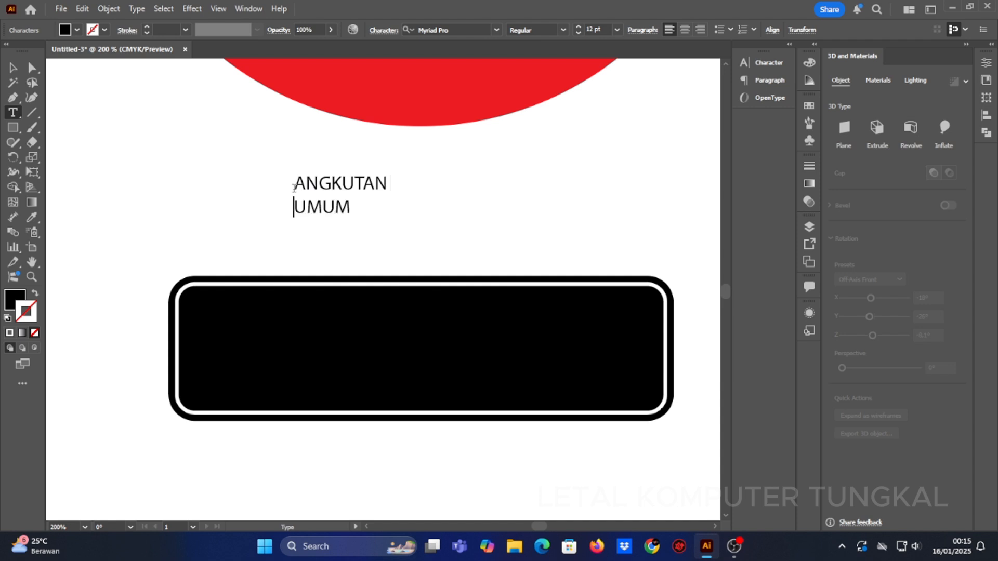
Step: Centre-align both lines of the "ANGKUTAN UMUM" text and select it as an object
{"action": "left_click", "coordinate": [682, 32]}
{"action": "left_click_drag", "start_coordinate": [306, 183], "coordinate": [346, 220]}
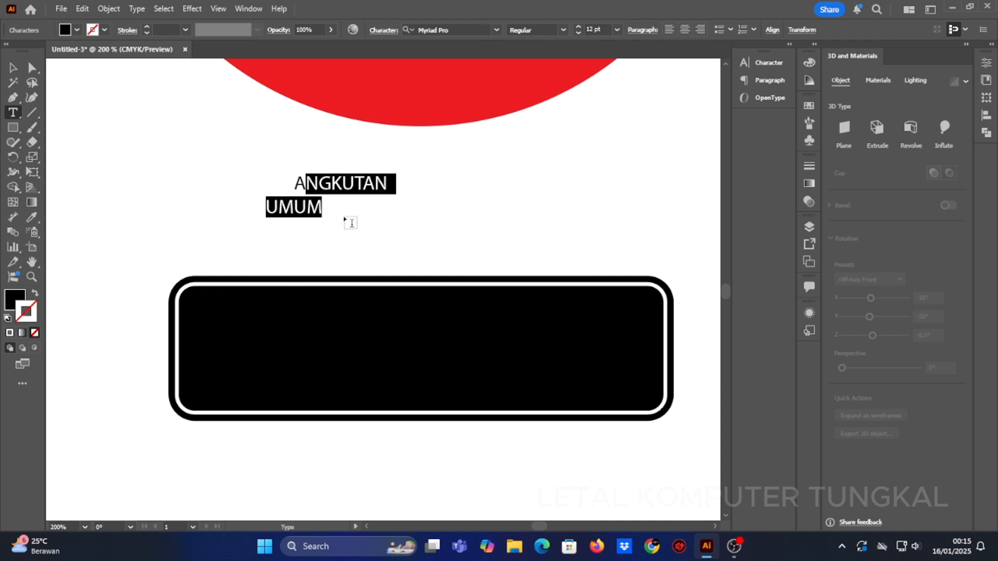
{"action": "left_click", "coordinate": [685, 30]}
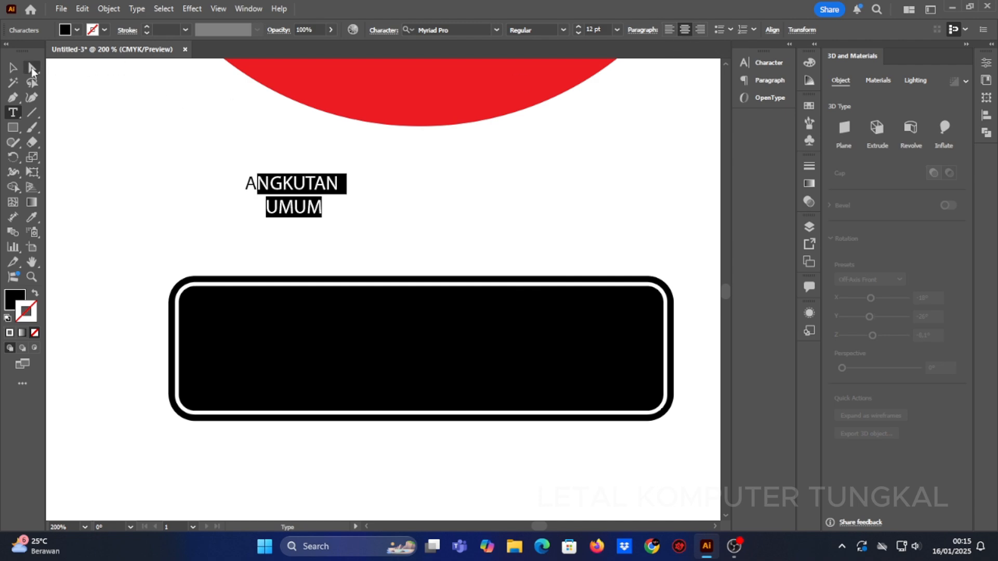
{"action": "left_click", "coordinate": [9, 67]}
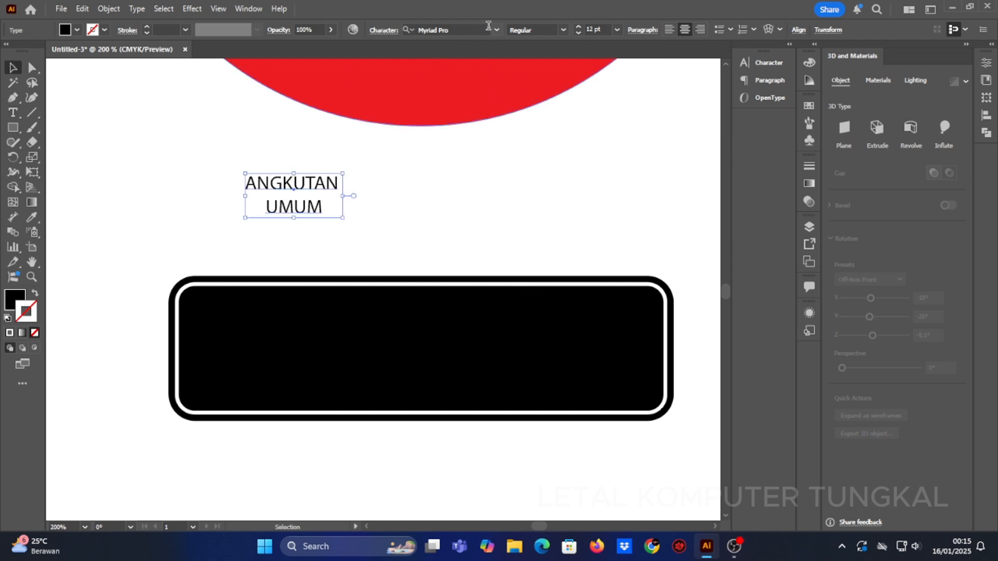
Step: Set the font of the "ANGKUTAN UMUM" text to Arial Rounded MT Bold
{"action": "left_click", "coordinate": [495, 30]}
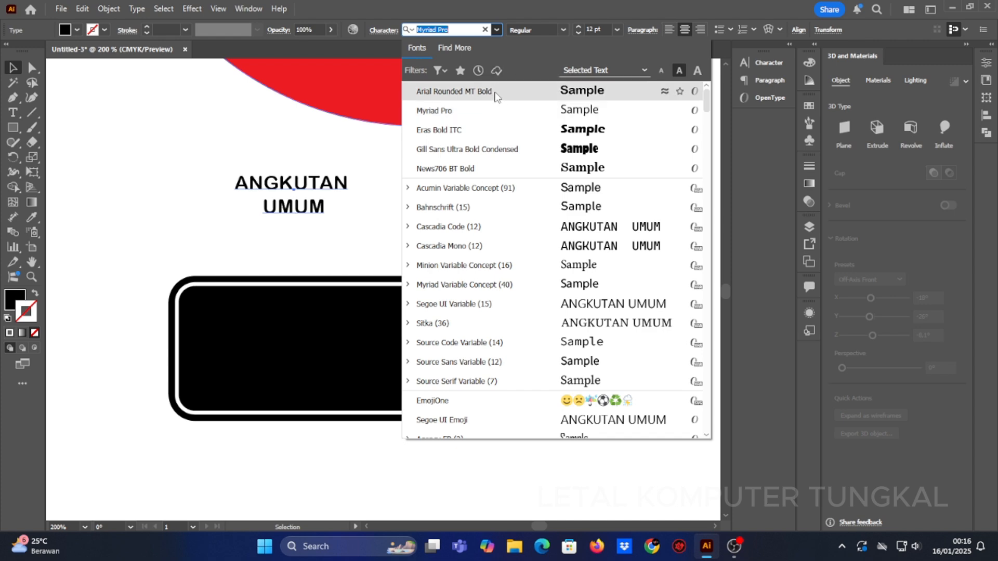
{"action": "left_click", "coordinate": [454, 92]}
{"action": "left_click", "coordinate": [484, 29]}
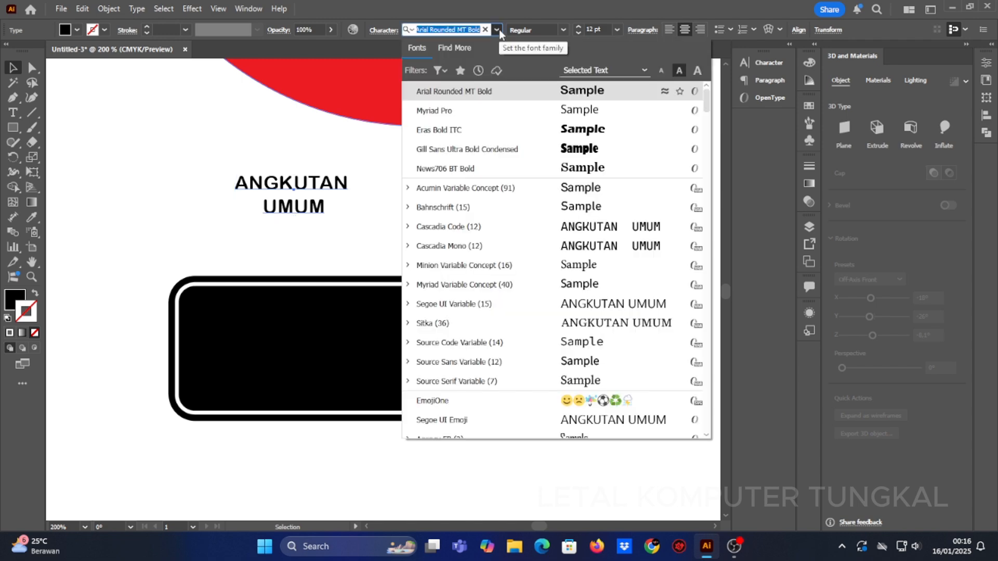
{"action": "scroll", "coordinate": [659, 259], "scroll_direction": "down", "scroll_amount": 5}
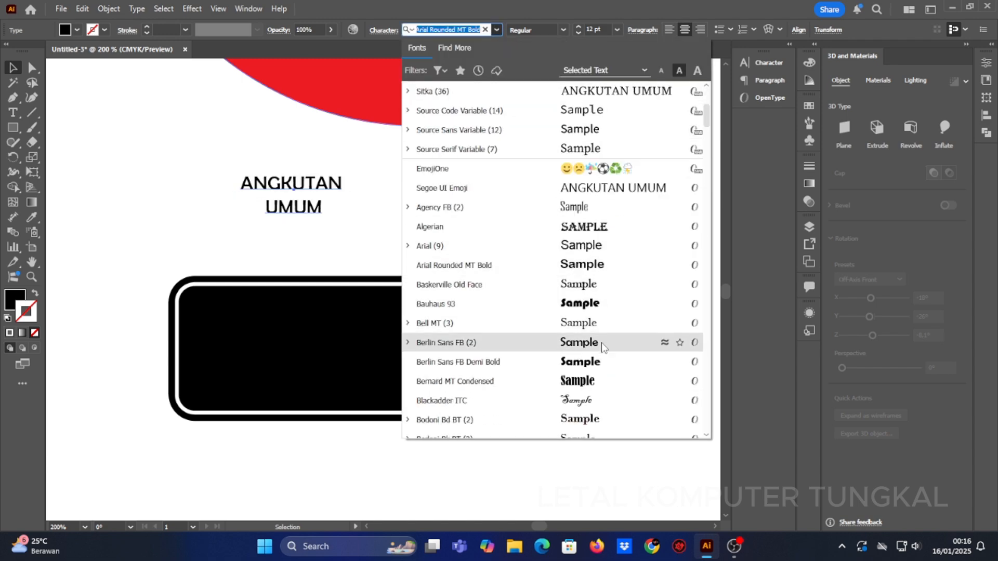
{"action": "left_click", "coordinate": [607, 267]}
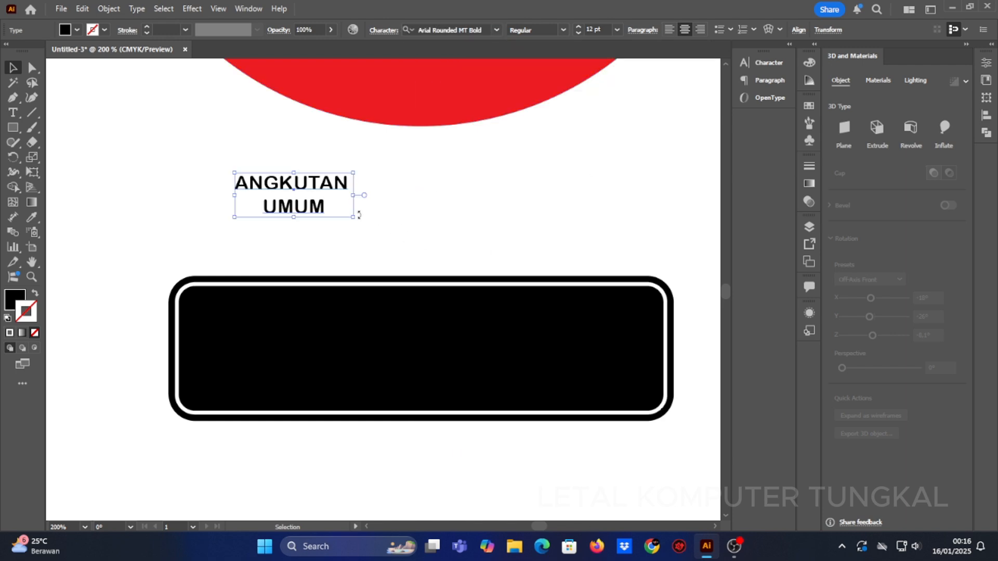
Step: Move the "ANGKUTAN UMUM" text onto the black plate and fill it with white
{"action": "left_click_drag", "start_coordinate": [334, 196], "coordinate": [392, 347]}
{"action": "left_click", "coordinate": [20, 303]}
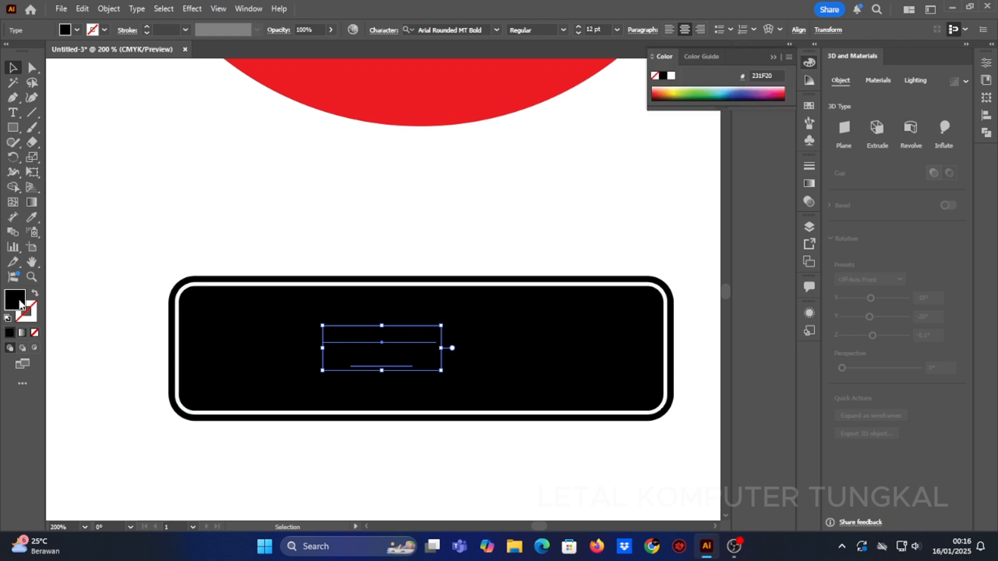
{"action": "left_click", "coordinate": [672, 77]}
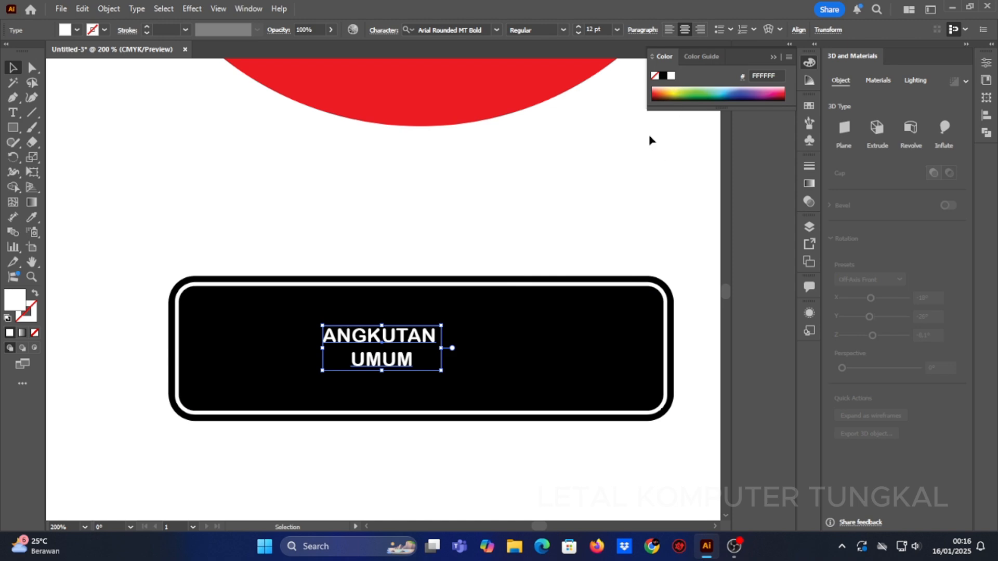
Step: Enlarge and widen the "ANGKUTAN UMUM" text until it nearly fills the inside of the white outline
{"action": "left_click_drag", "start_coordinate": [441, 371], "coordinate": [601, 408]}
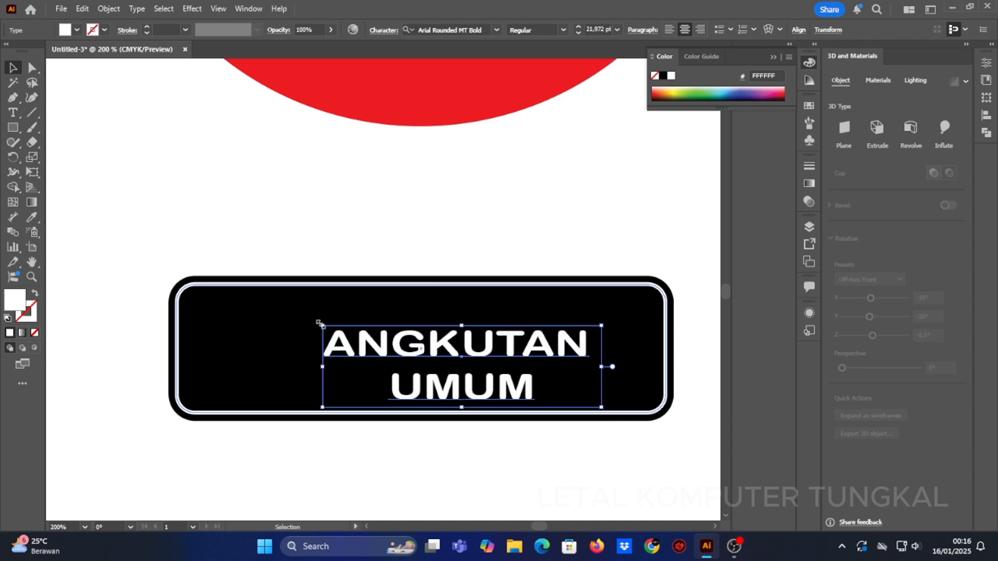
{"action": "left_click_drag", "start_coordinate": [320, 323], "coordinate": [308, 294]}
{"action": "left_click_drag", "start_coordinate": [290, 295], "coordinate": [230, 293]}
Step: Align the text and the black plate to each other's horizontal and vertical centres
{"action": "left_click_drag", "start_coordinate": [155, 255], "coordinate": [709, 463]}
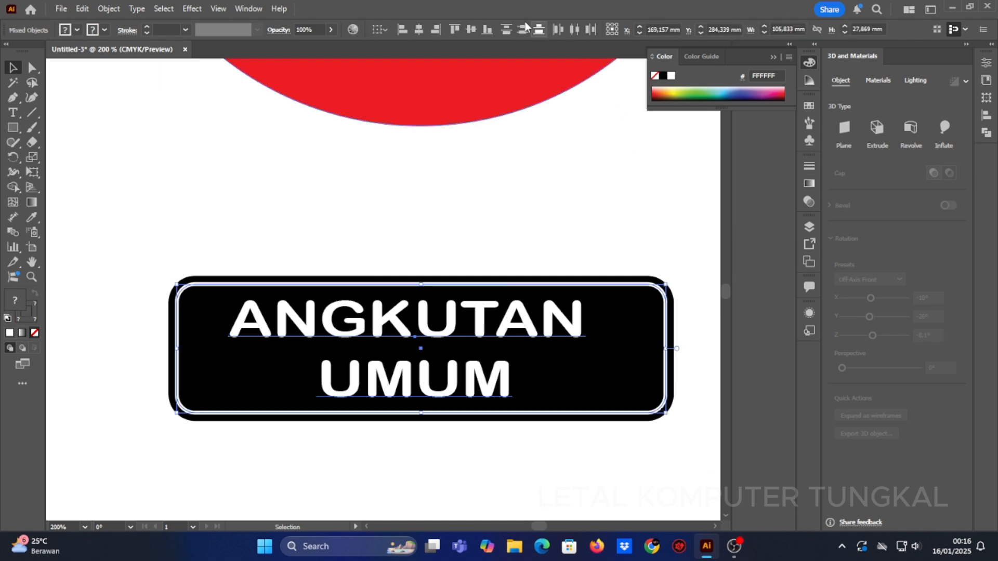
{"action": "left_click", "coordinate": [419, 30]}
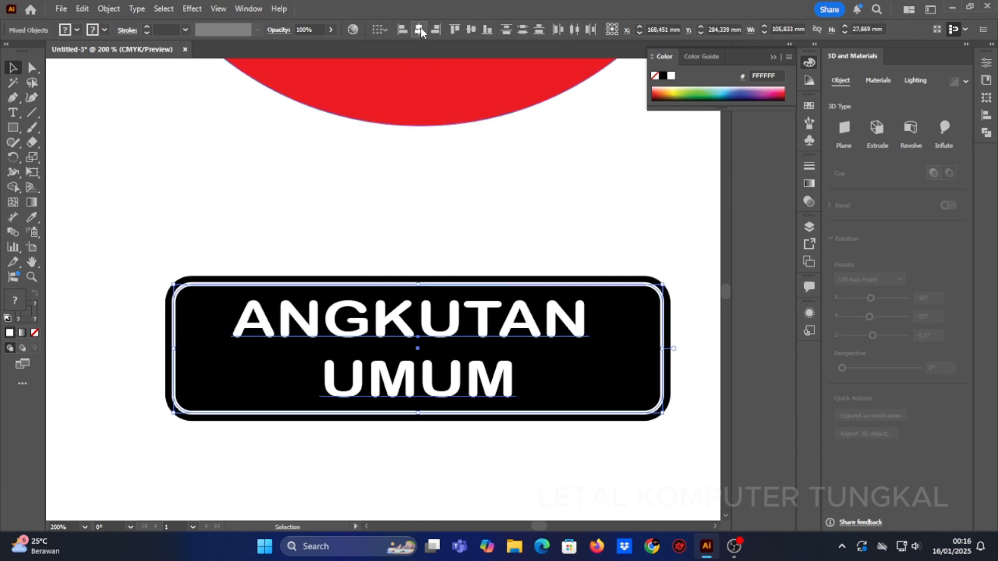
{"action": "left_click", "coordinate": [471, 30]}
{"action": "left_click", "coordinate": [538, 185]}
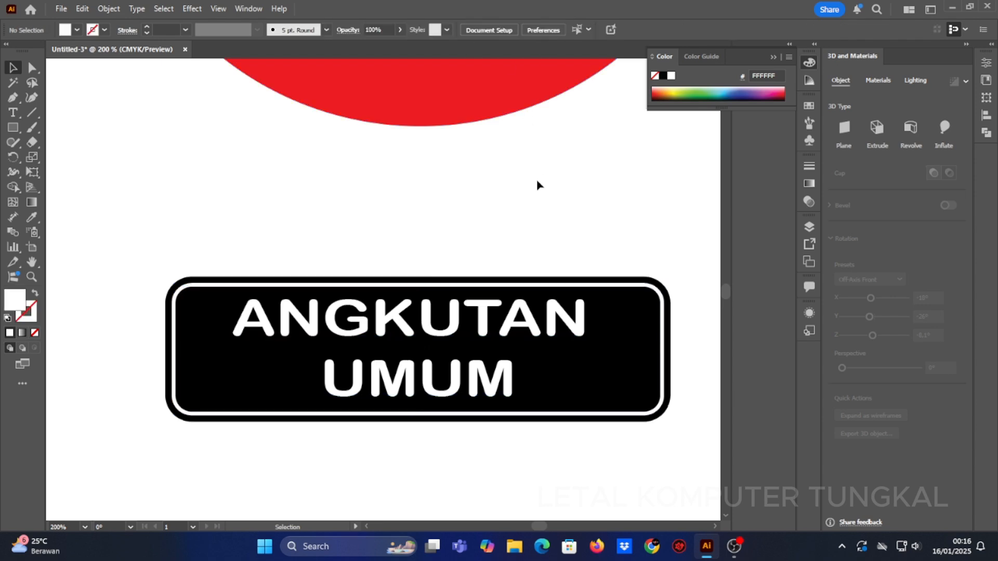
Step: Group the plate with its text and shift the group slightly right to centre it below the red circle
{"action": "scroll", "coordinate": [538, 185], "scroll_direction": "down", "scroll_amount": 2}
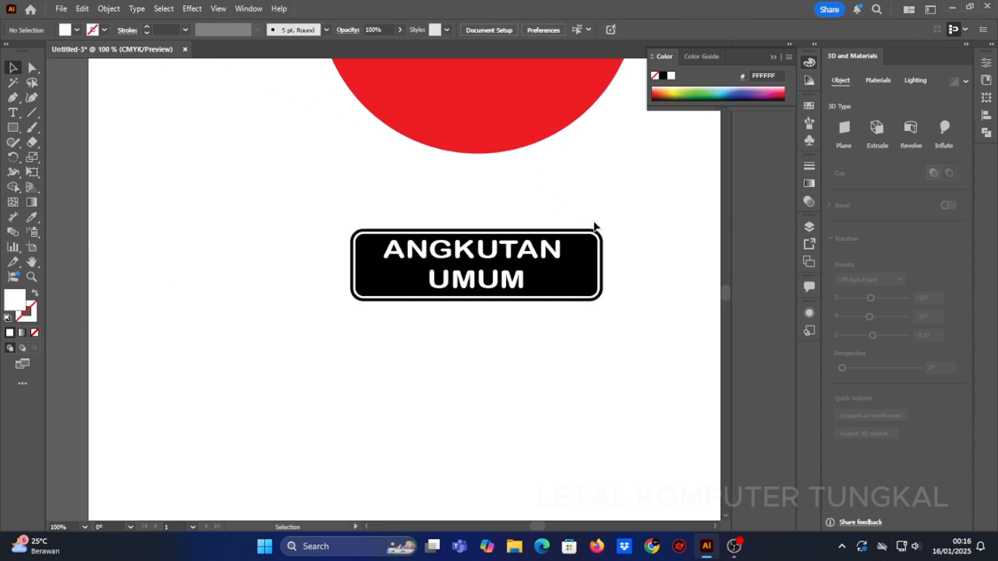
{"action": "scroll", "coordinate": [595, 225], "scroll_direction": "up", "scroll_amount": 1}
{"action": "left_click_drag", "start_coordinate": [341, 209], "coordinate": [644, 371]}
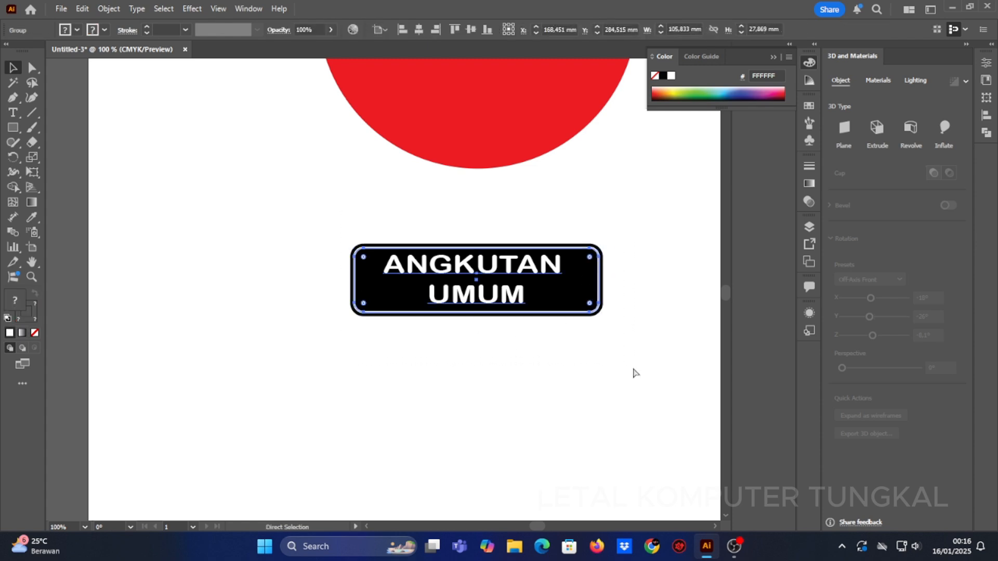
{"action": "left_click", "coordinate": [511, 228]}
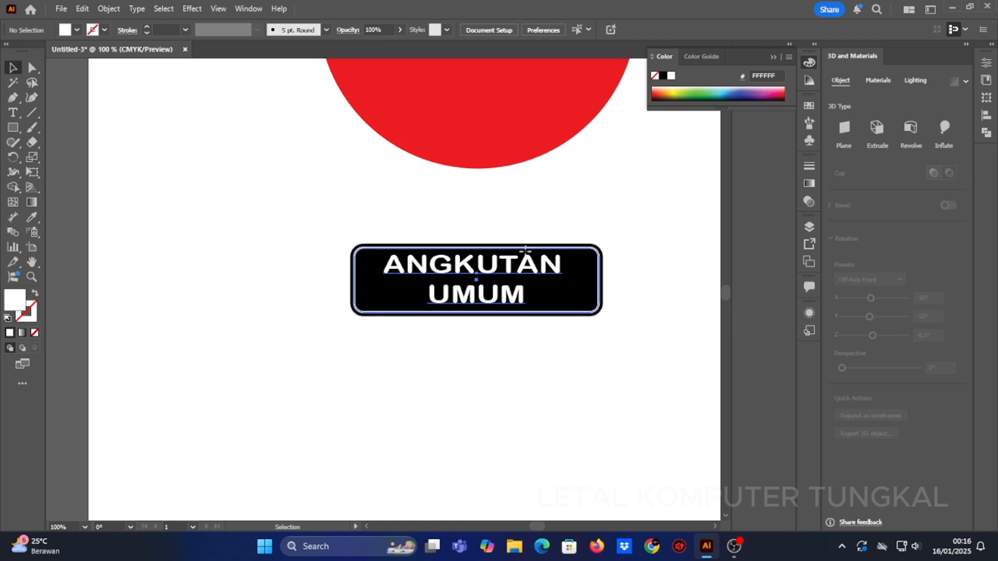
{"action": "left_click_drag", "start_coordinate": [525, 250], "coordinate": [527, 253]}
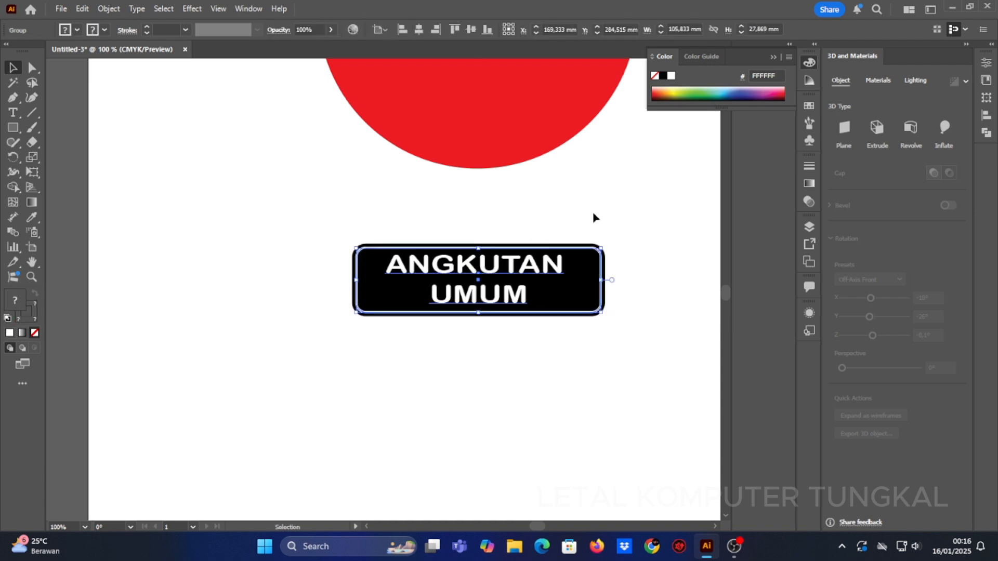
Step: Draw a narrow vertical pole rectangle from the circle's lower part down past the plate and fill it with a linear white-to-black gradient
{"action": "scroll", "coordinate": [595, 217], "scroll_direction": "up", "scroll_amount": 3}
{"action": "scroll", "coordinate": [598, 221], "scroll_direction": "down", "scroll_amount": 2}
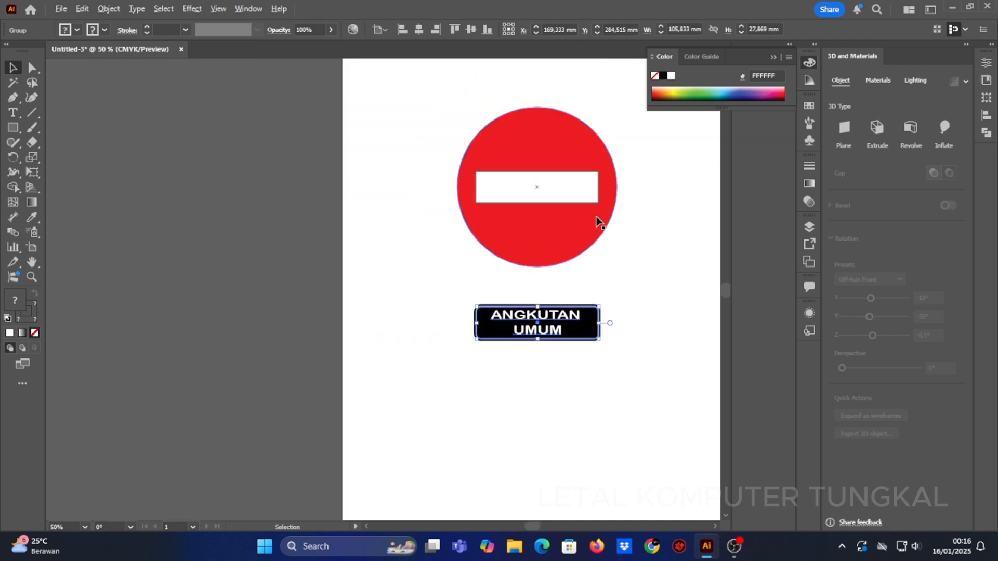
{"action": "left_click", "coordinate": [9, 131]}
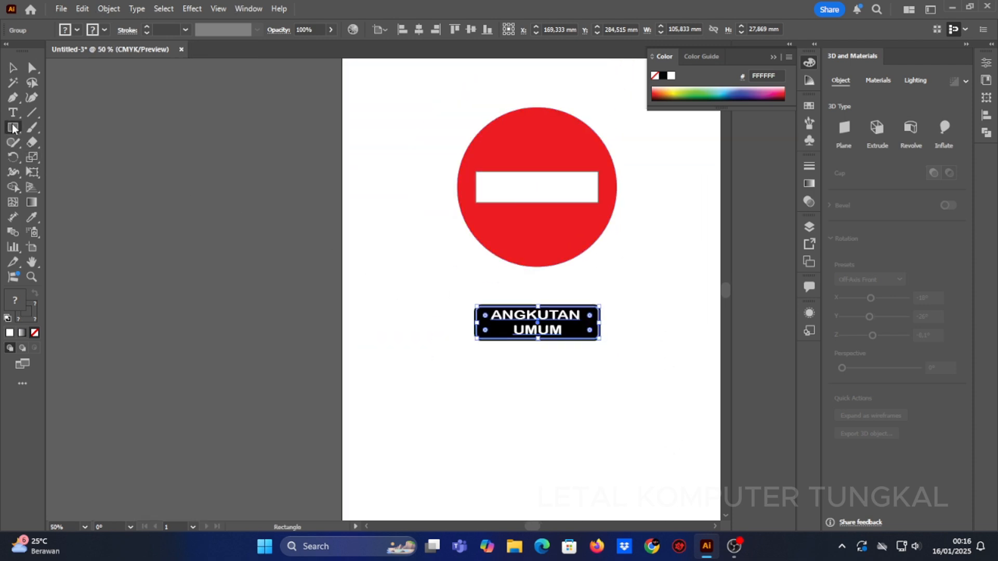
{"action": "left_click", "coordinate": [47, 128]}
{"action": "left_click_drag", "start_coordinate": [527, 233], "coordinate": [547, 512]}
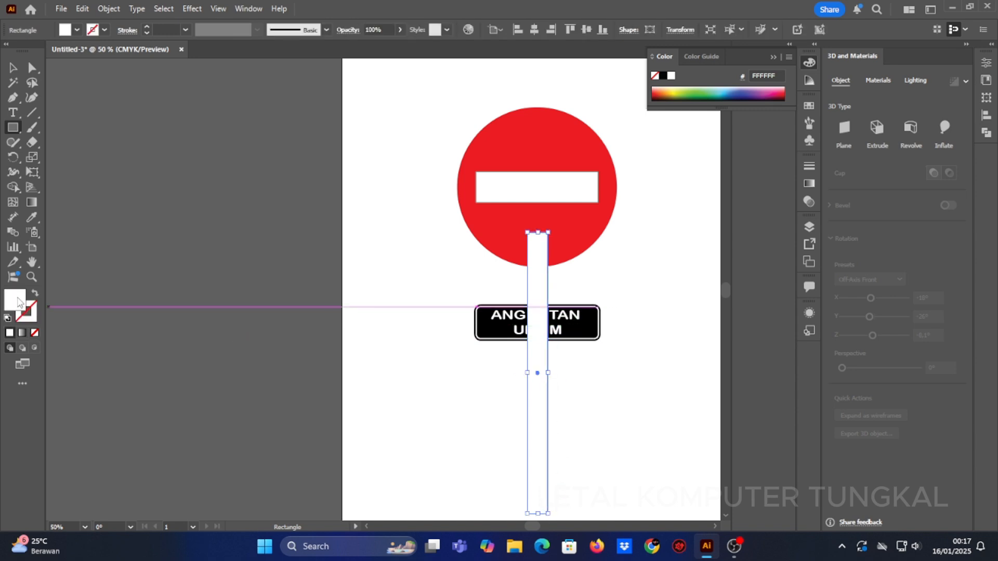
{"action": "left_click", "coordinate": [21, 335]}
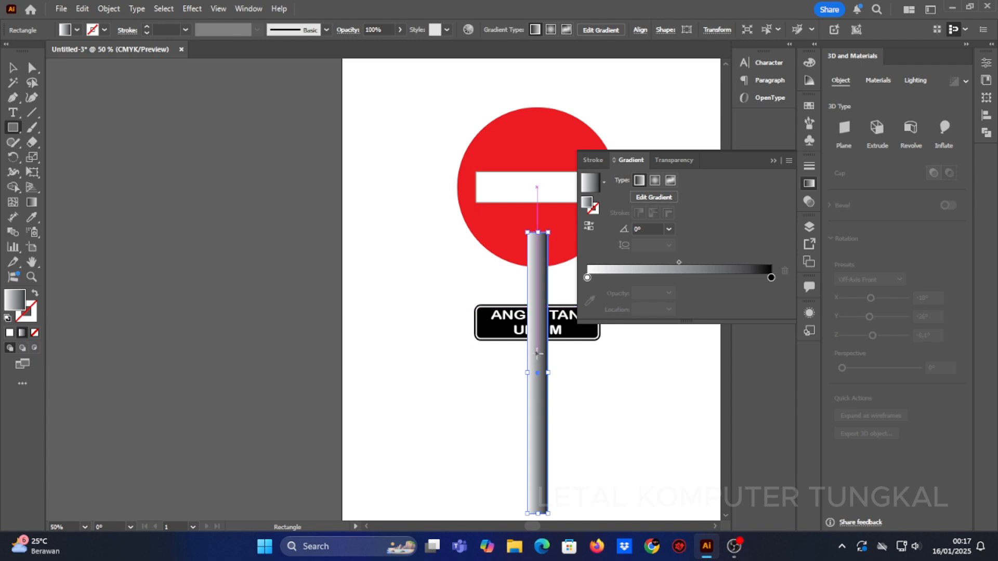
Step: Shift the pole's gradient towards white by moving the white stop to about 9% and the midpoint to about 61%
{"action": "left_click_drag", "start_coordinate": [679, 261], "coordinate": [686, 261]}
{"action": "left_click_drag", "start_coordinate": [589, 279], "coordinate": [599, 279]}
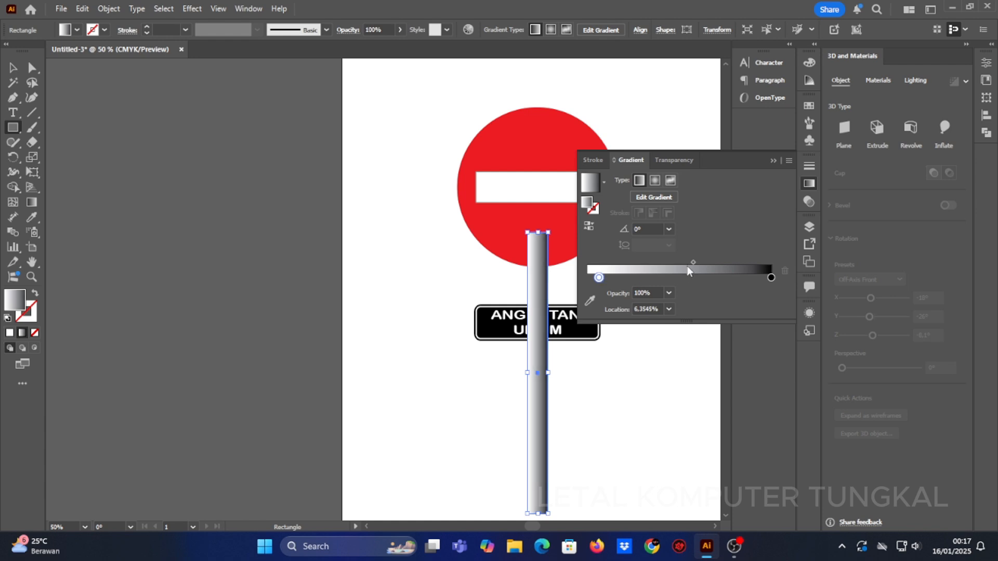
{"action": "left_click_drag", "start_coordinate": [694, 261], "coordinate": [704, 262]}
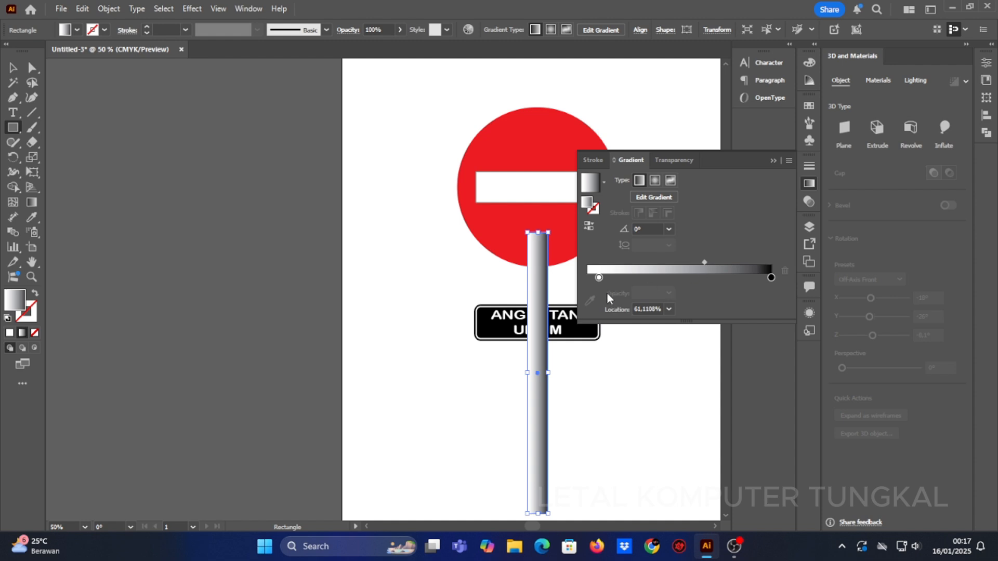
{"action": "left_click_drag", "start_coordinate": [599, 278], "coordinate": [605, 279]}
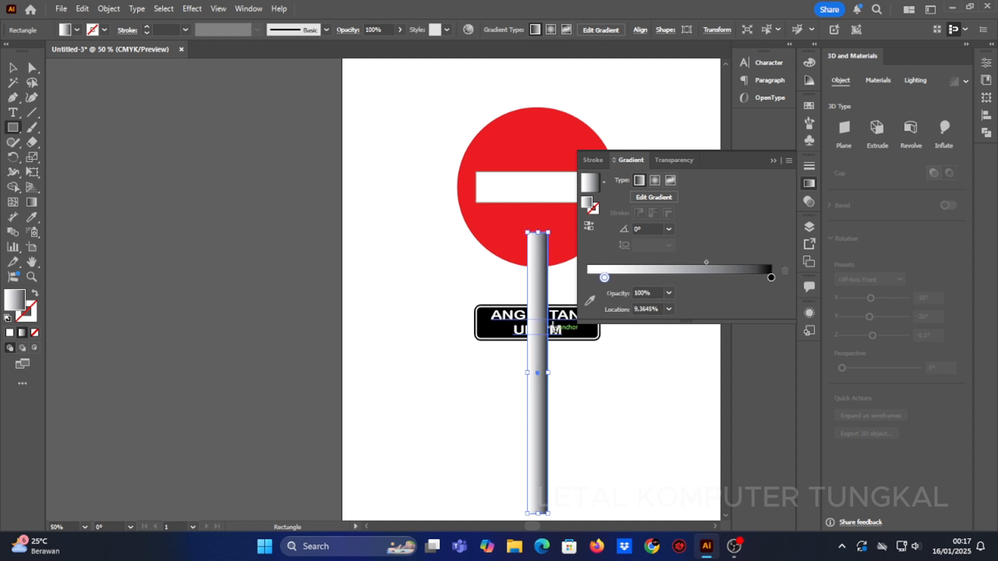
Step: Narrow the pole slightly by pulling in its right edge, and put the gradient settings away
{"action": "left_click", "coordinate": [13, 67]}
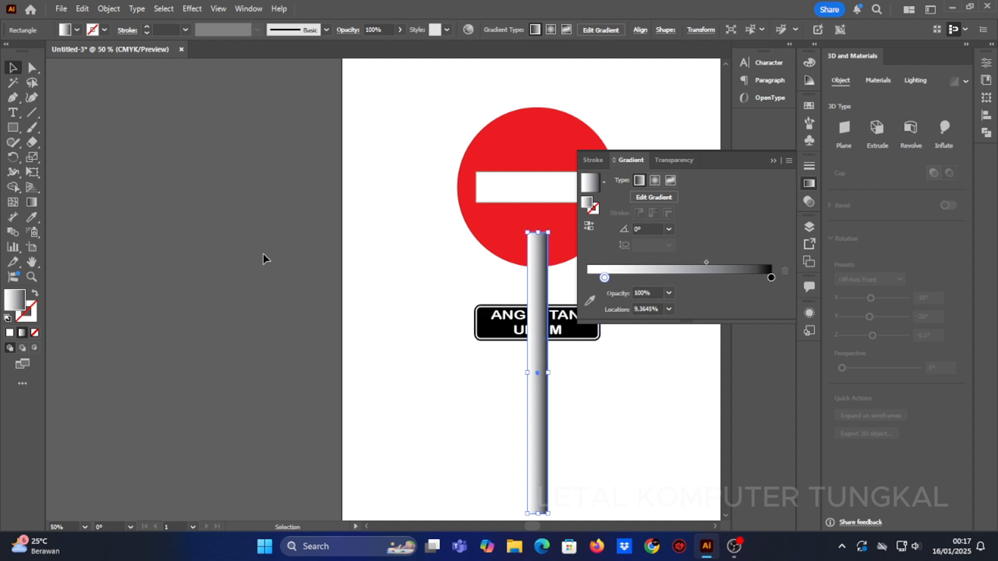
{"action": "left_click_drag", "start_coordinate": [549, 375], "coordinate": [543, 374]}
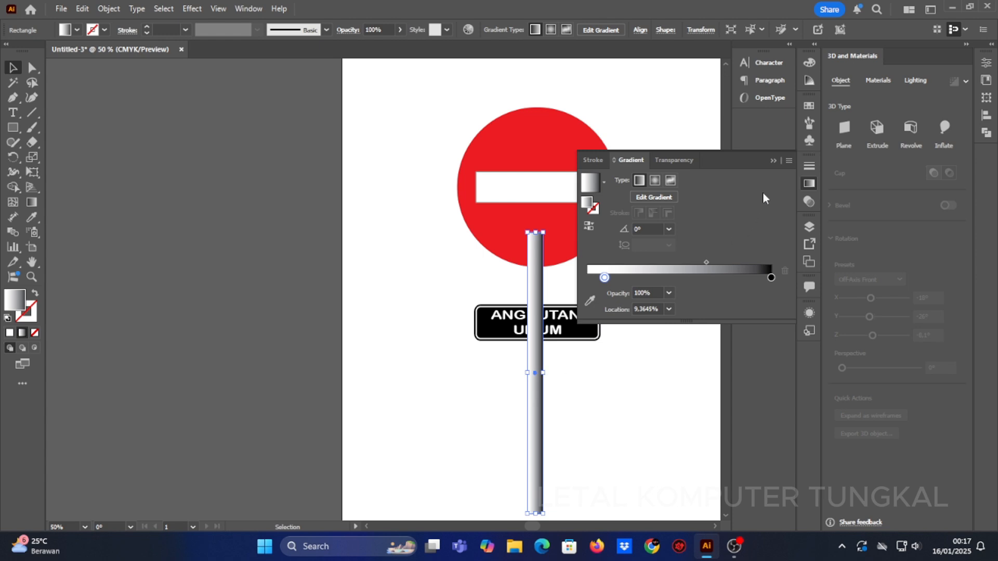
{"action": "left_click", "coordinate": [773, 162]}
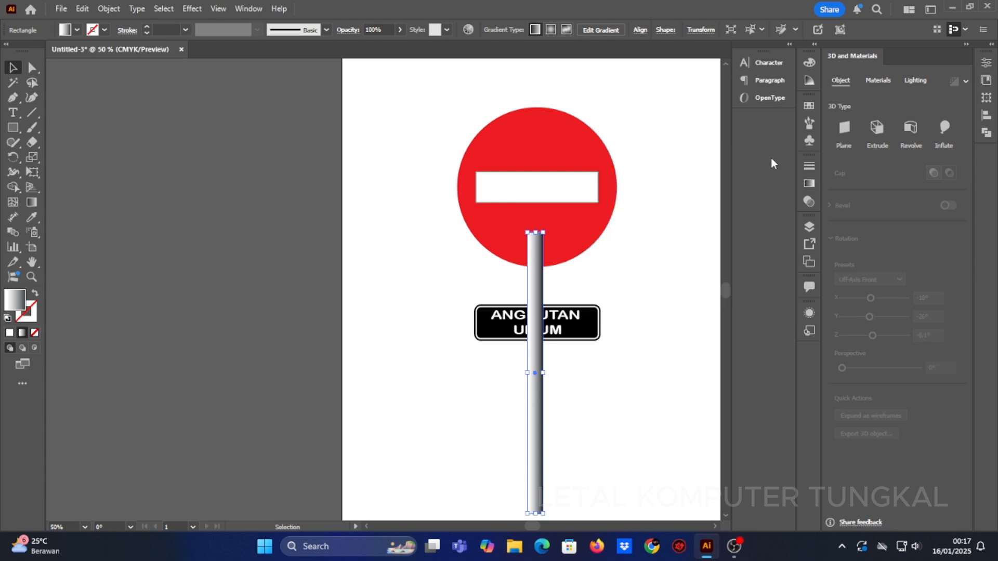
Step: Send the pole behind the circle and plate, and shift it slightly right to centre it under the circle
{"action": "right_click", "coordinate": [534, 358]}
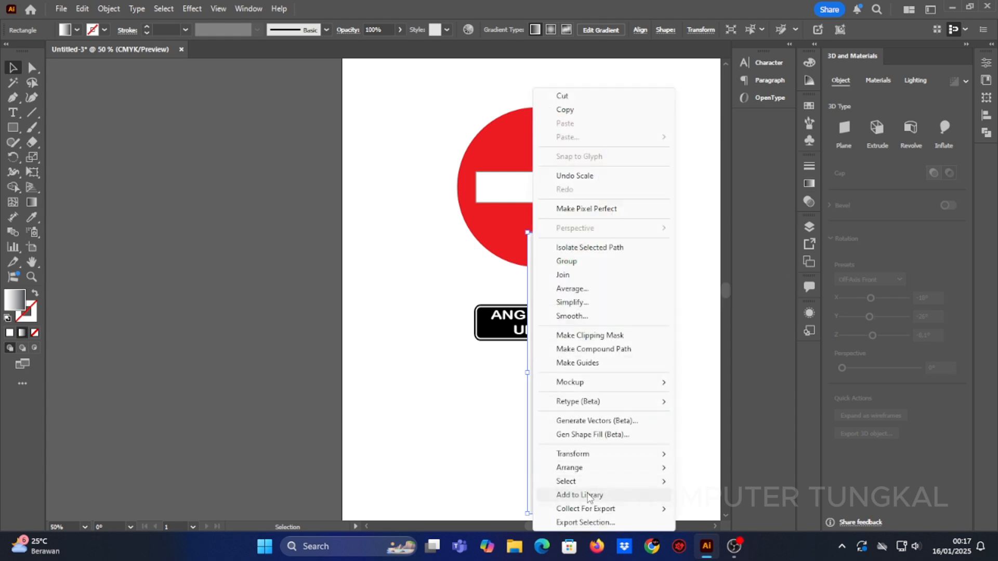
{"action": "mouse_move", "coordinate": [588, 469]}
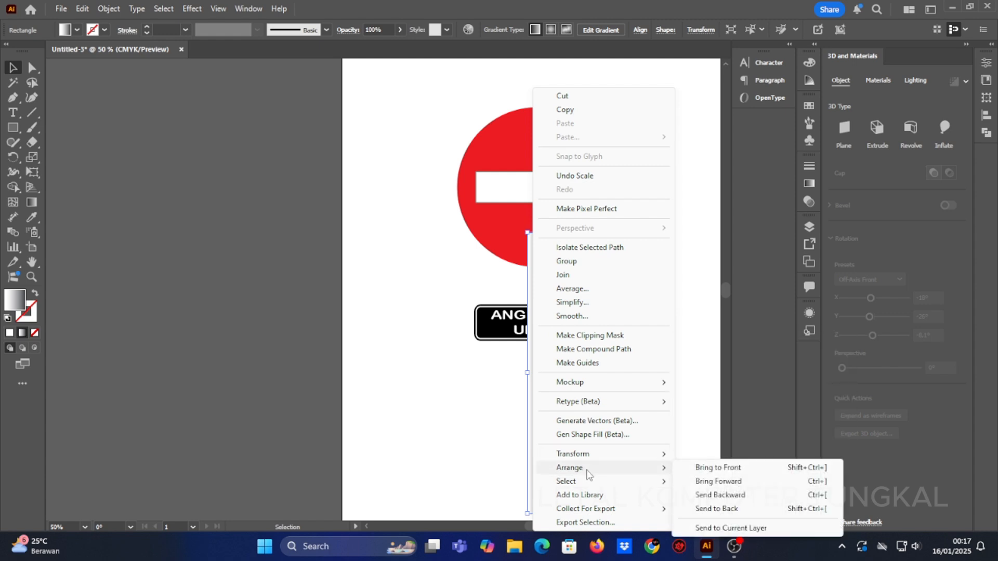
{"action": "left_click", "coordinate": [717, 509]}
{"action": "left_click", "coordinate": [673, 295]}
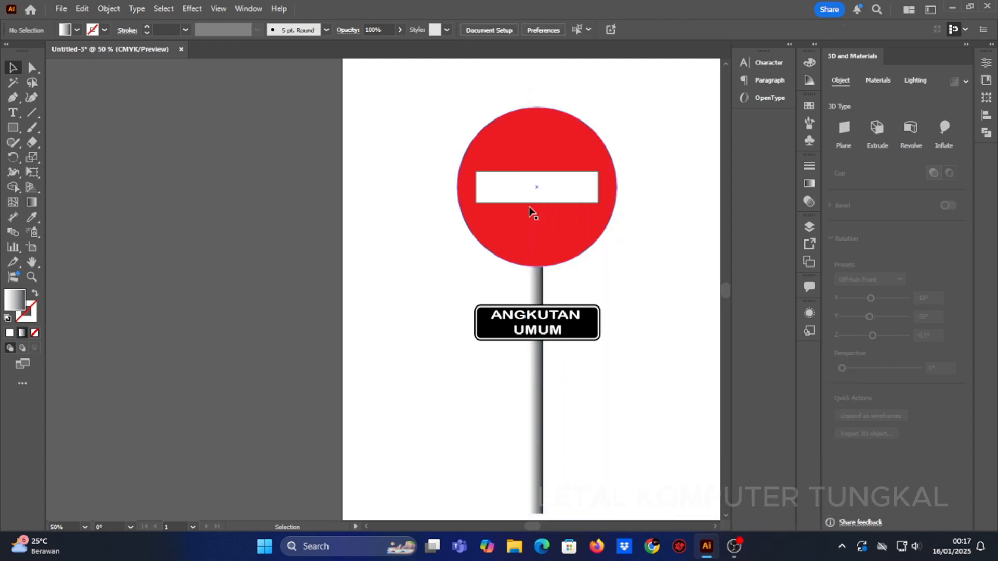
{"action": "left_click_drag", "start_coordinate": [536, 405], "coordinate": [539, 405]}
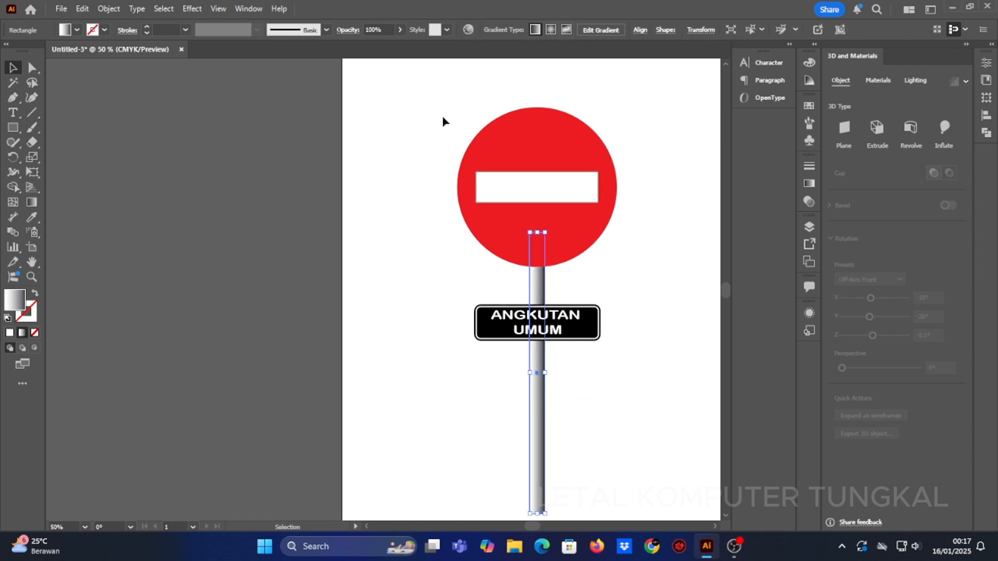
Step: Group the circle, plate and pole into one sign and move it about 62 mm left on the page
{"action": "left_click_drag", "start_coordinate": [673, 504], "coordinate": [673, 501]}
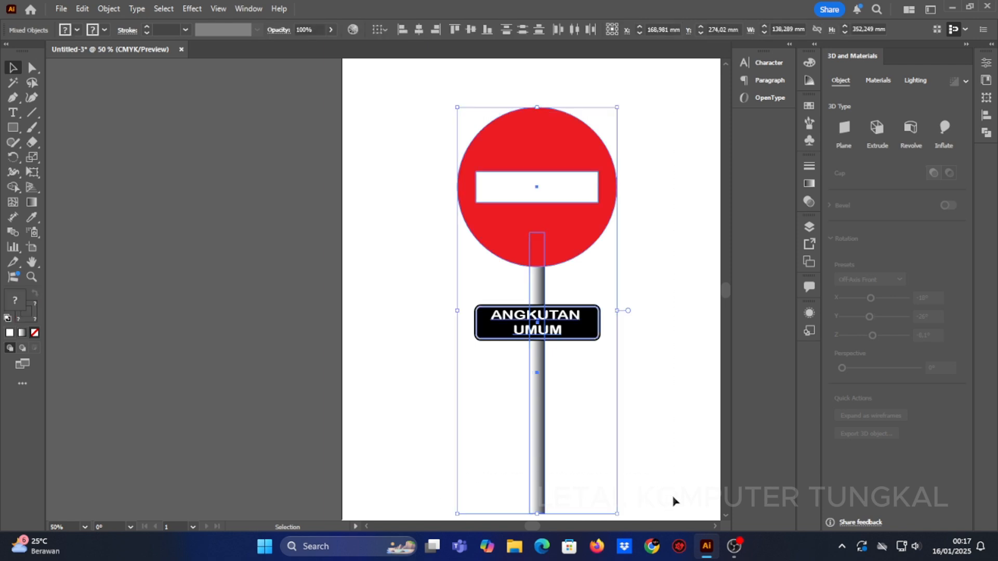
{"action": "left_click", "coordinate": [662, 338]}
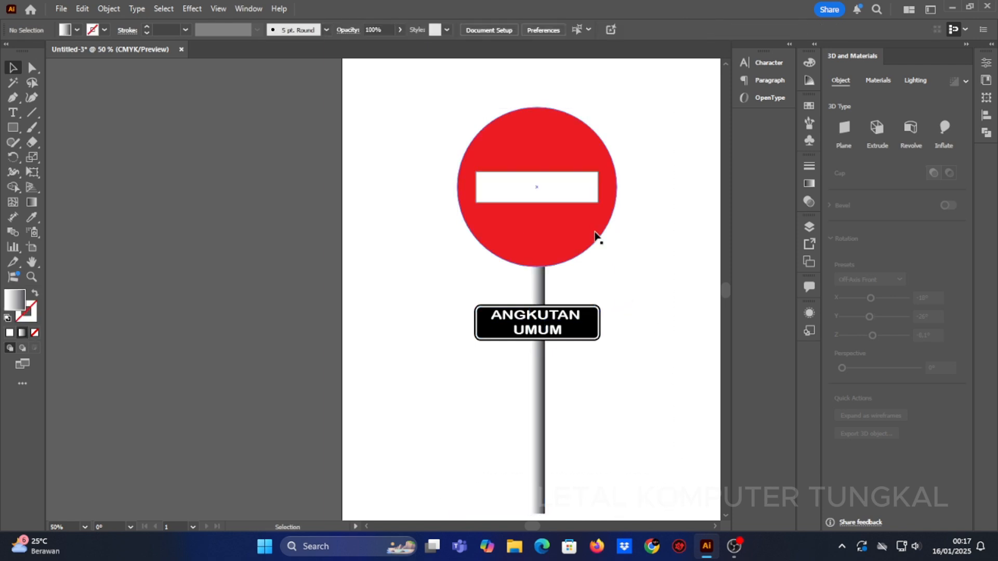
{"action": "left_click_drag", "start_coordinate": [596, 237], "coordinate": [523, 236]}
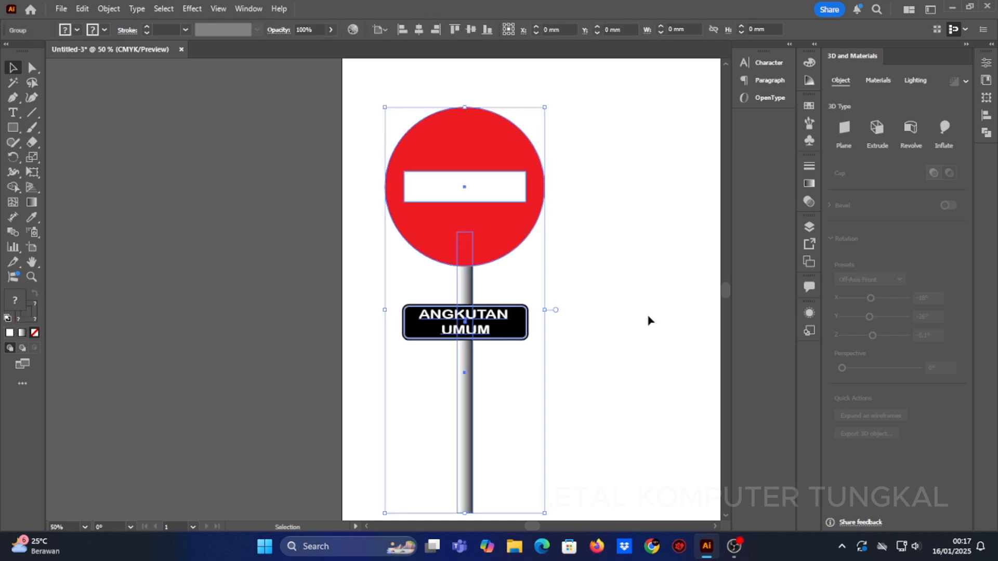
Step: Place the Road image from the A3 Road Sign folder as a linked file, sized to cover the whole page
{"action": "scroll", "coordinate": [574, 298], "scroll_direction": "down", "scroll_amount": 1, "text": "alt"}
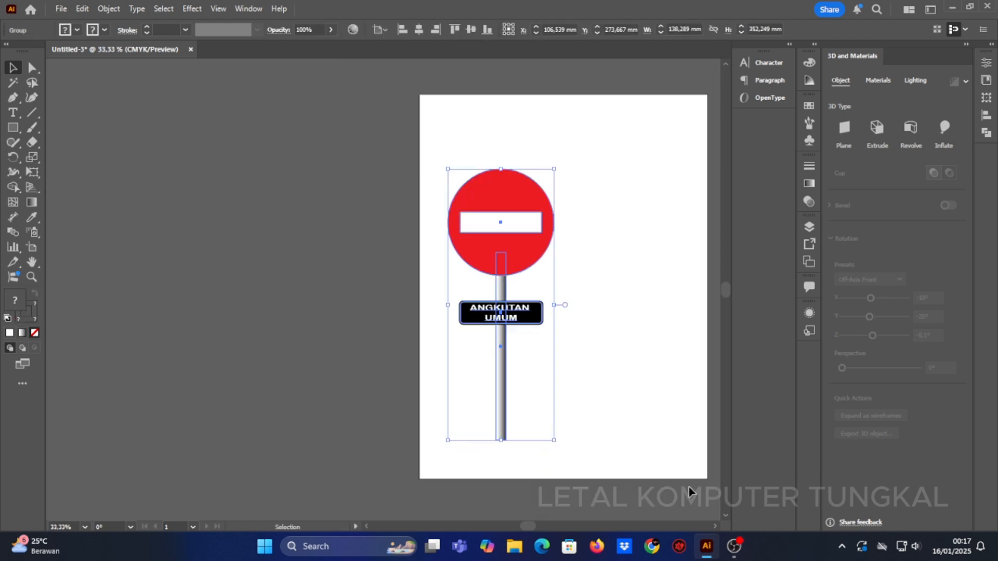
{"action": "scroll", "coordinate": [717, 529], "scroll_direction": "right", "scroll_amount": 5}
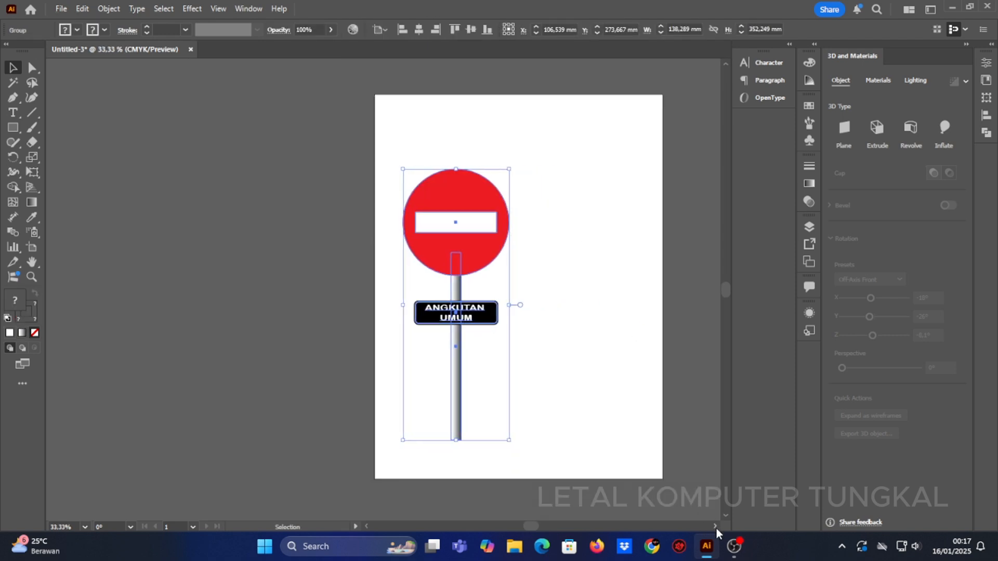
{"action": "scroll", "coordinate": [717, 530], "scroll_direction": "right", "scroll_amount": 3}
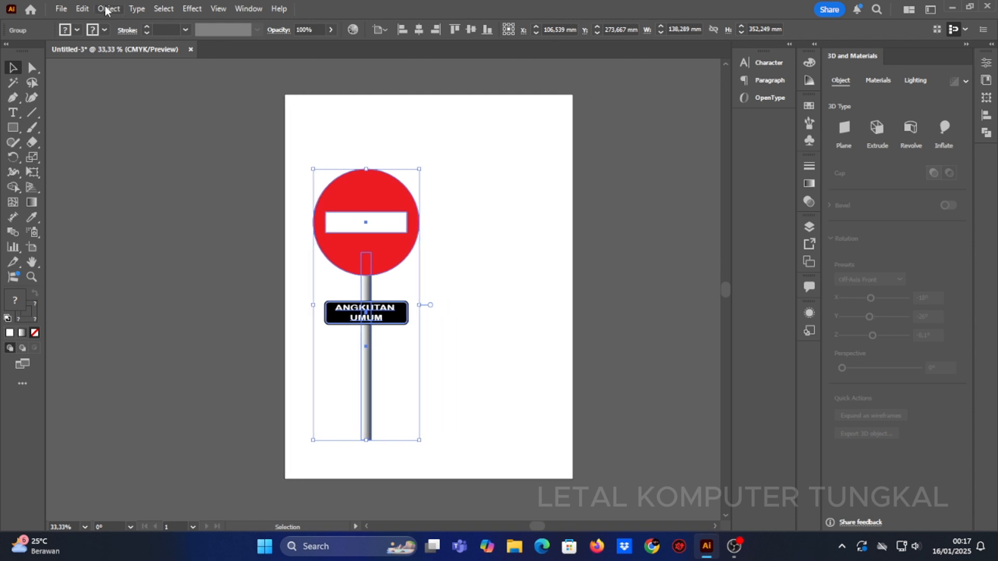
{"action": "left_click", "coordinate": [62, 8]}
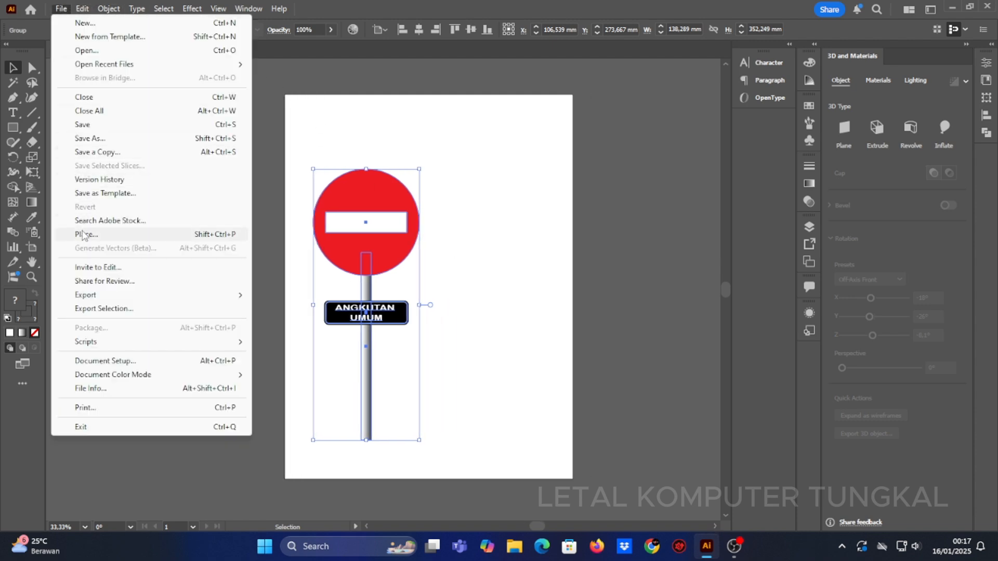
{"action": "left_click", "coordinate": [83, 236]}
{"action": "left_click", "coordinate": [368, 104]}
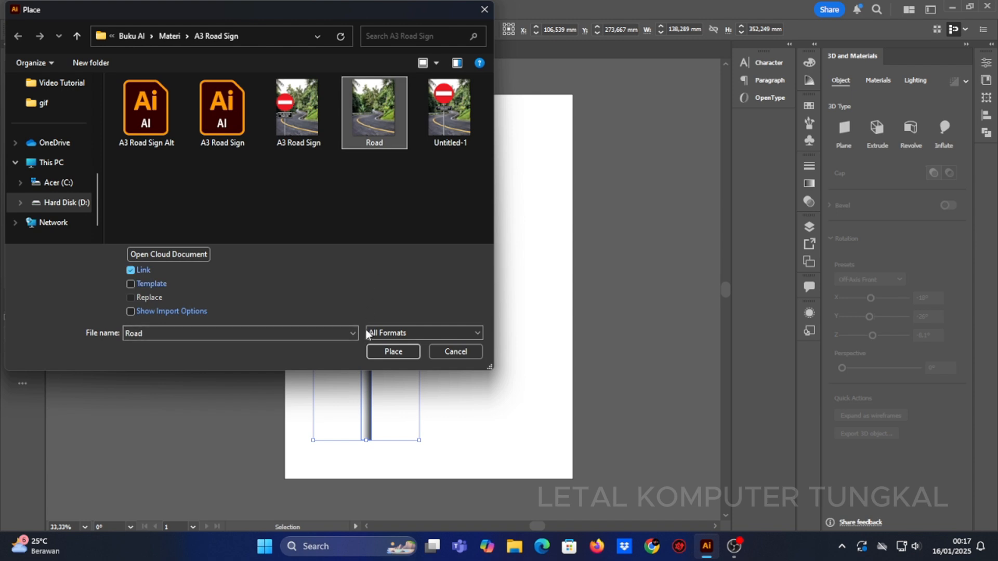
{"action": "left_click", "coordinate": [386, 352]}
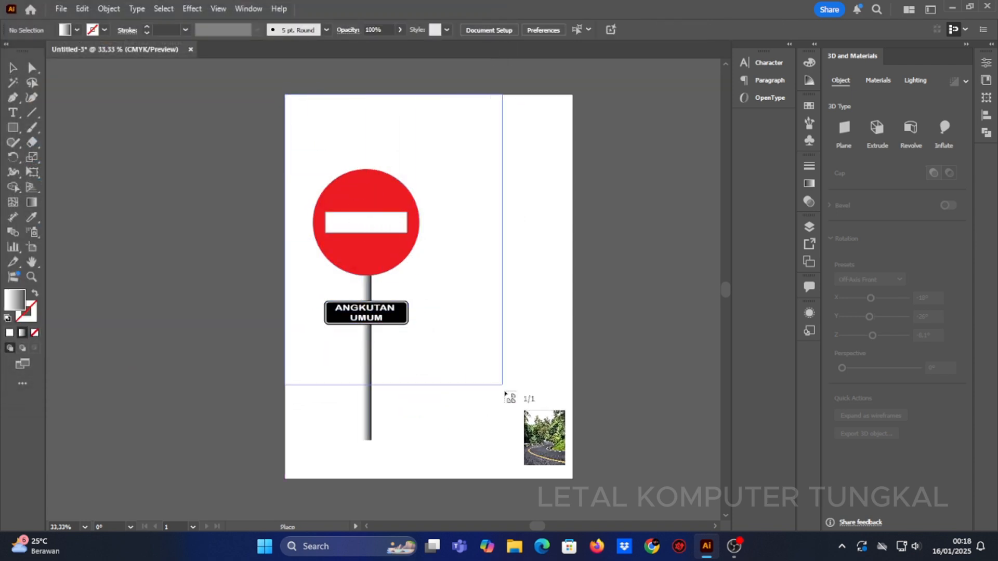
{"action": "left_click_drag", "start_coordinate": [582, 480], "coordinate": [573, 478]}
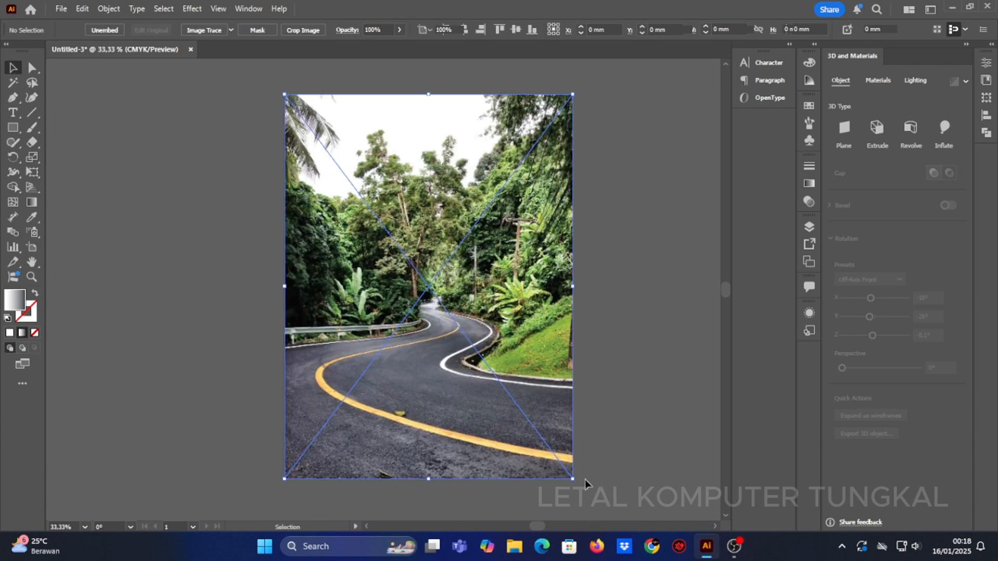
Step: Send the road photo to the back, behind the sign
{"action": "right_click", "coordinate": [455, 202]}
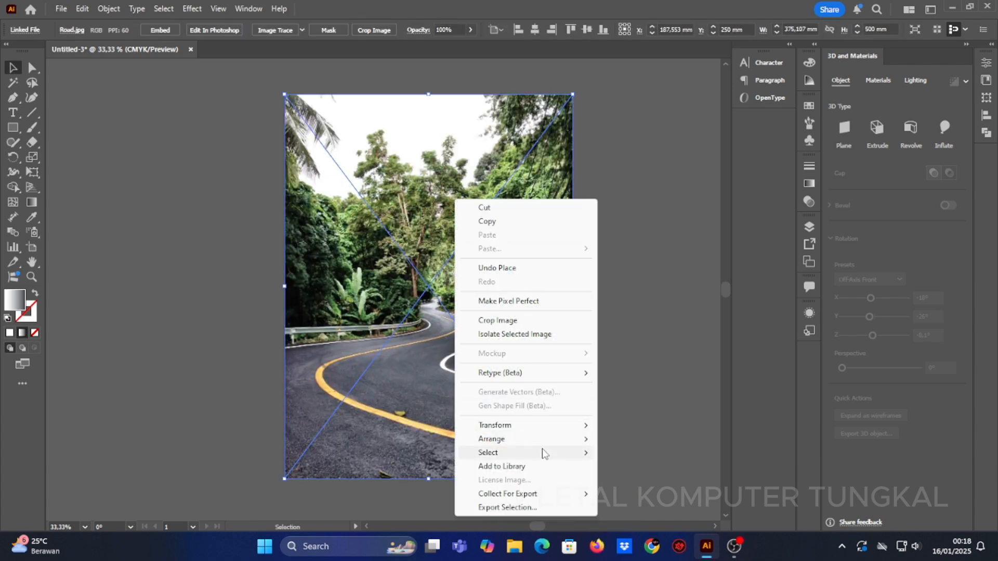
{"action": "mouse_move", "coordinate": [543, 441]}
{"action": "left_click", "coordinate": [625, 481]}
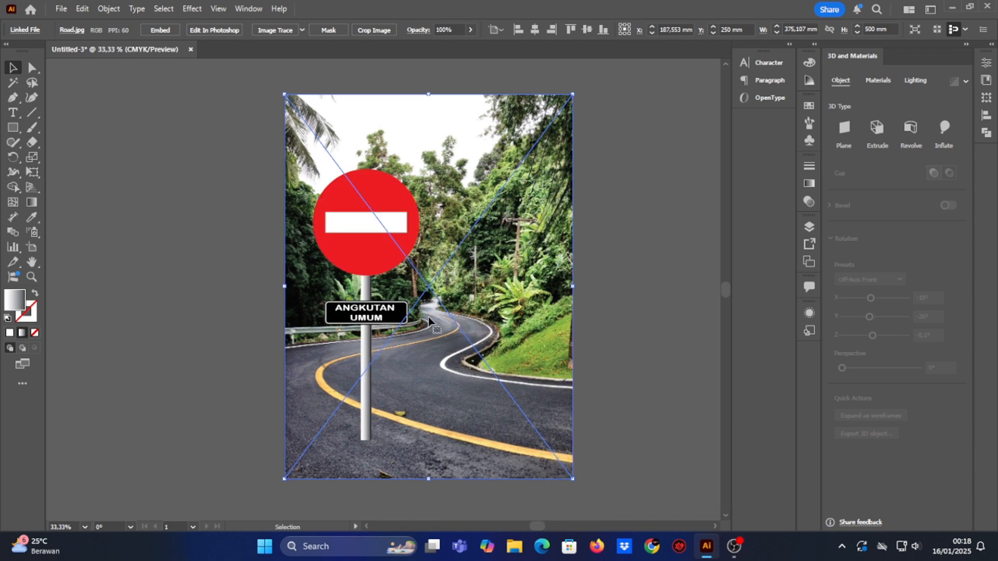
Step: Move the sign group down and slightly right until the pole's base meets the page's lower edge, and deselect it
{"action": "left_click", "coordinate": [375, 192]}
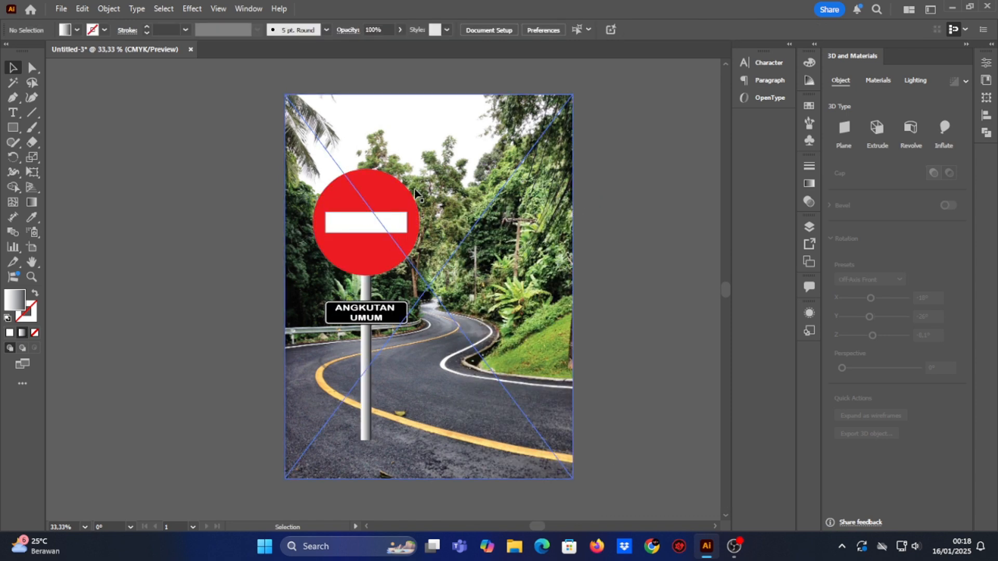
{"action": "left_click_drag", "start_coordinate": [373, 192], "coordinate": [351, 235]}
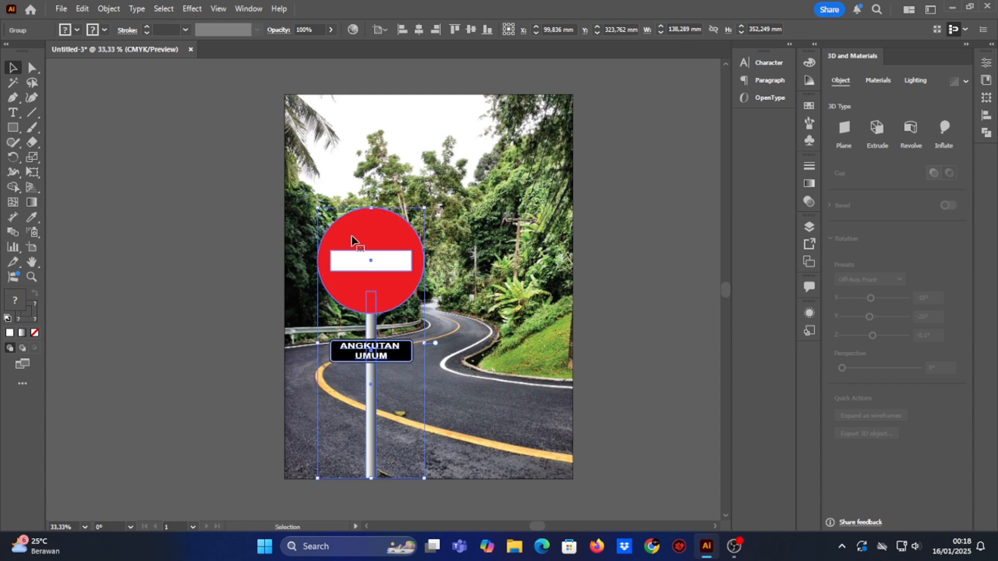
{"action": "left_click", "coordinate": [622, 192]}
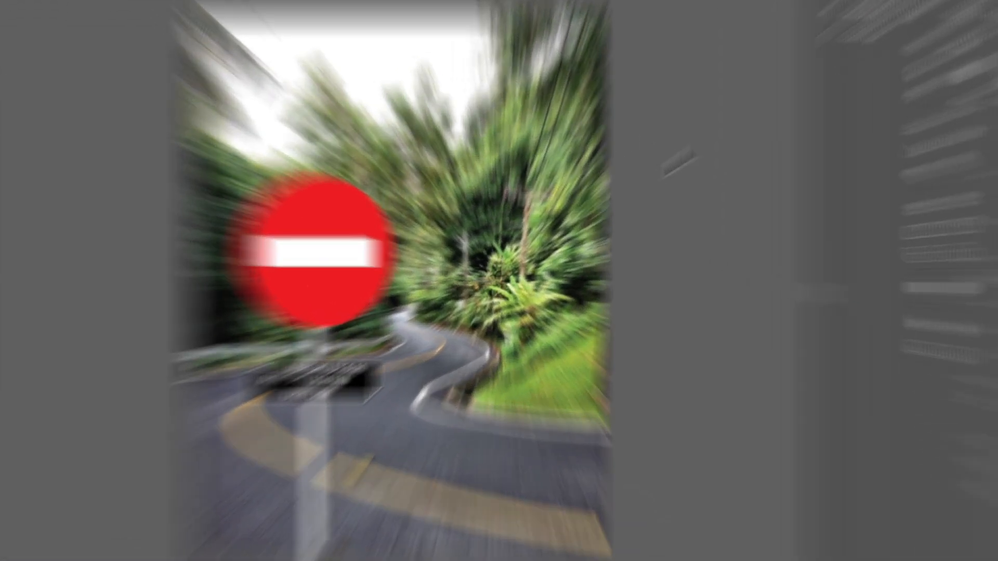